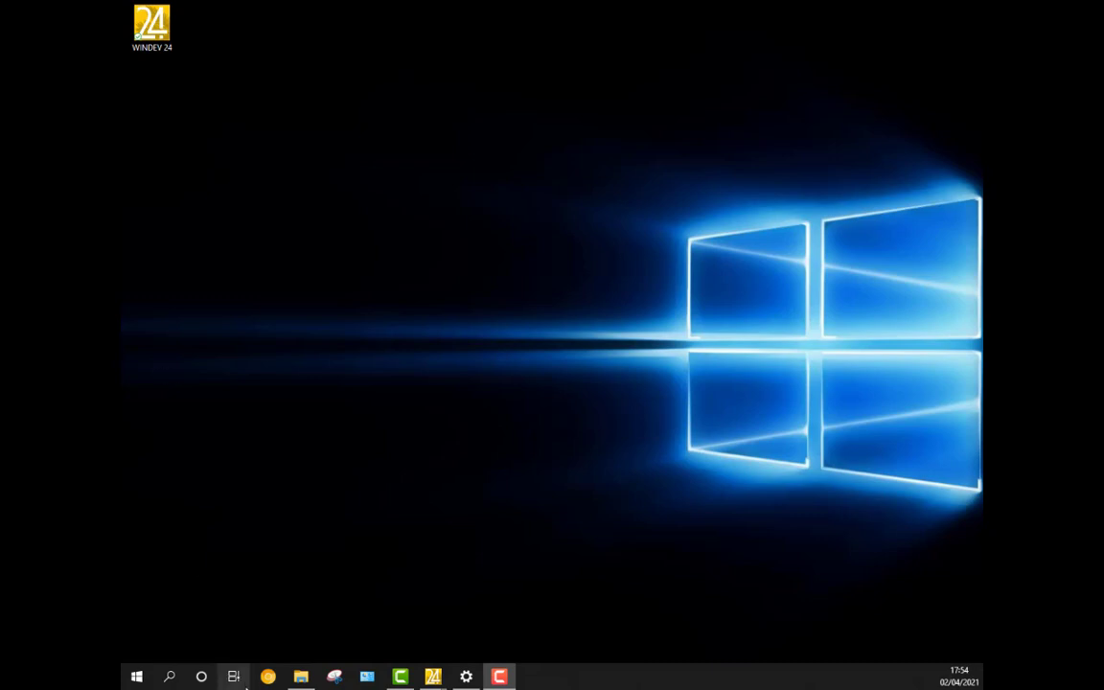
- Switch to the WINDEV 24 home page and start creating an "Application Windows ou Linux" project
mouse_move(443, 672)
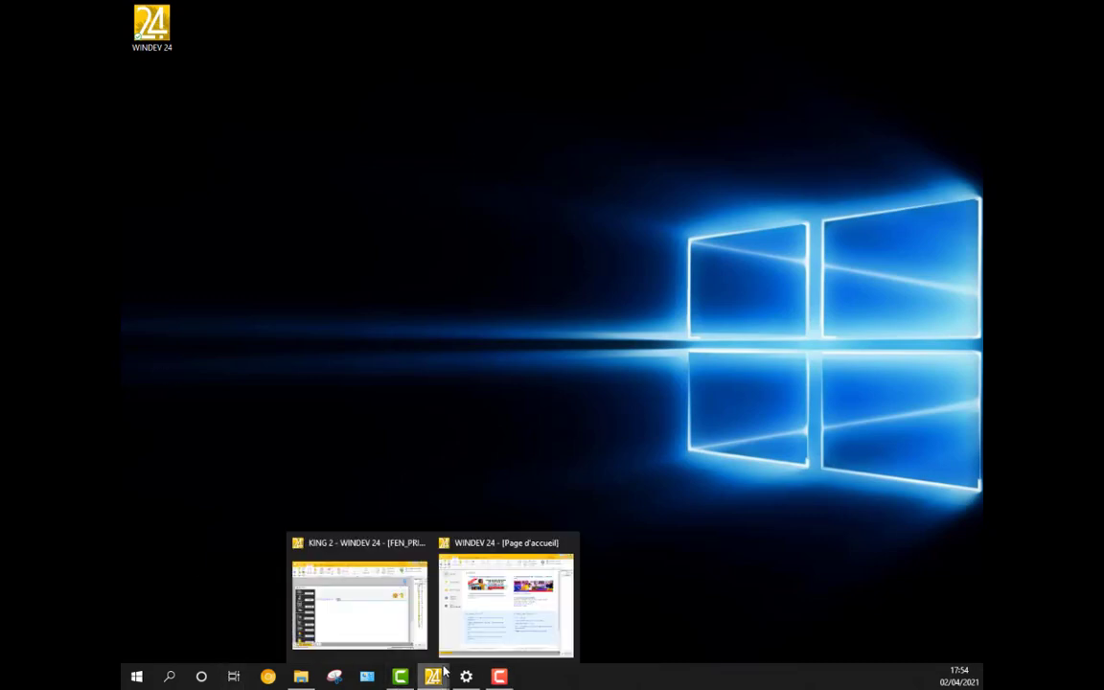
left_click(468, 621)
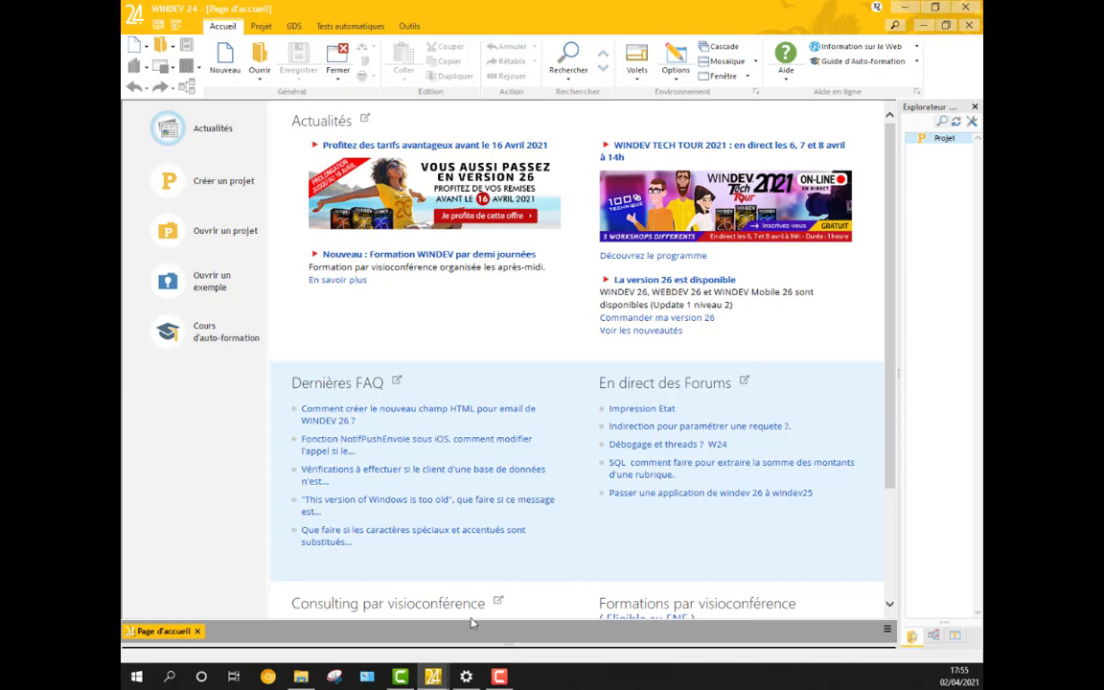
left_click(213, 191)
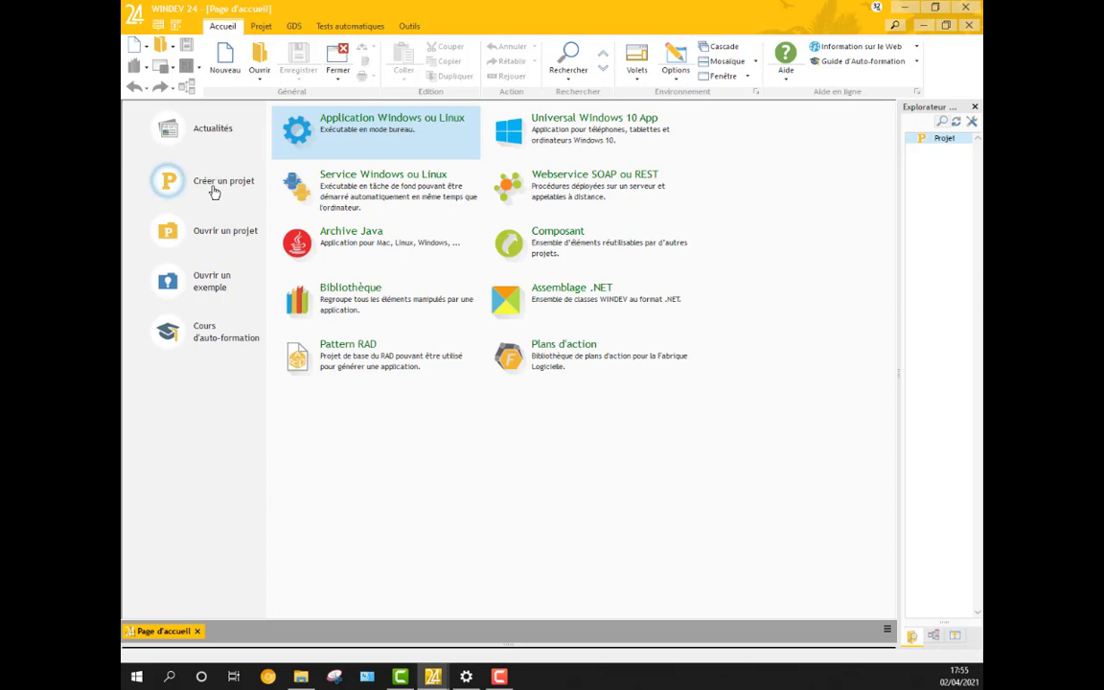
left_click(393, 135)
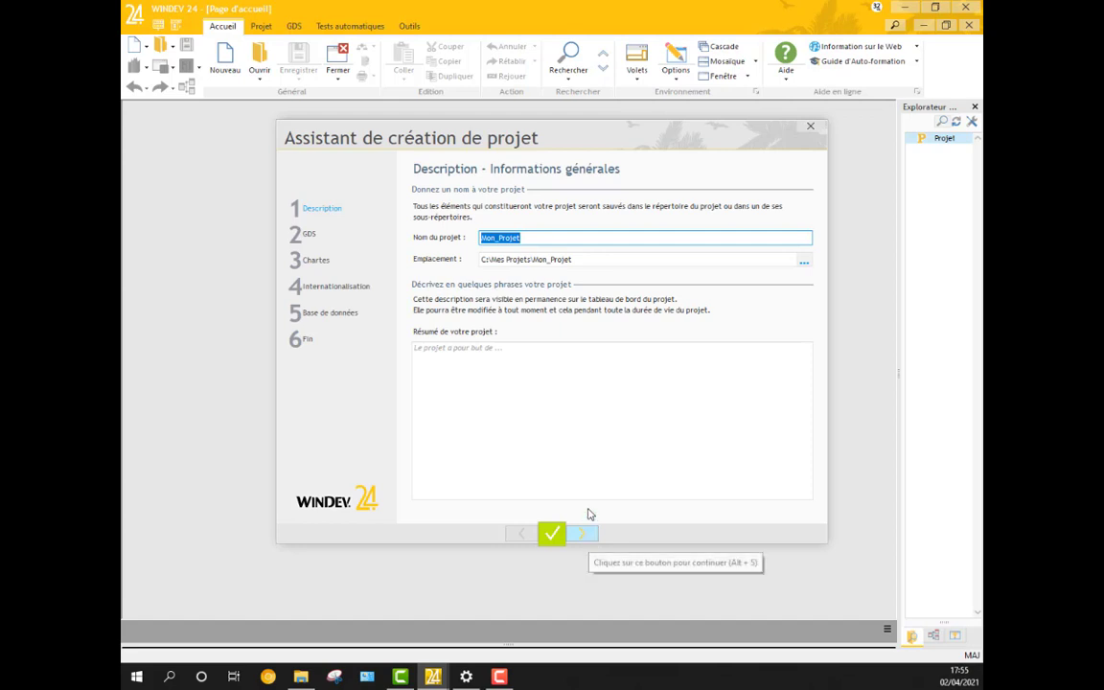
- Name the new project Tombouctou and accept its general information
left_click(579, 478)
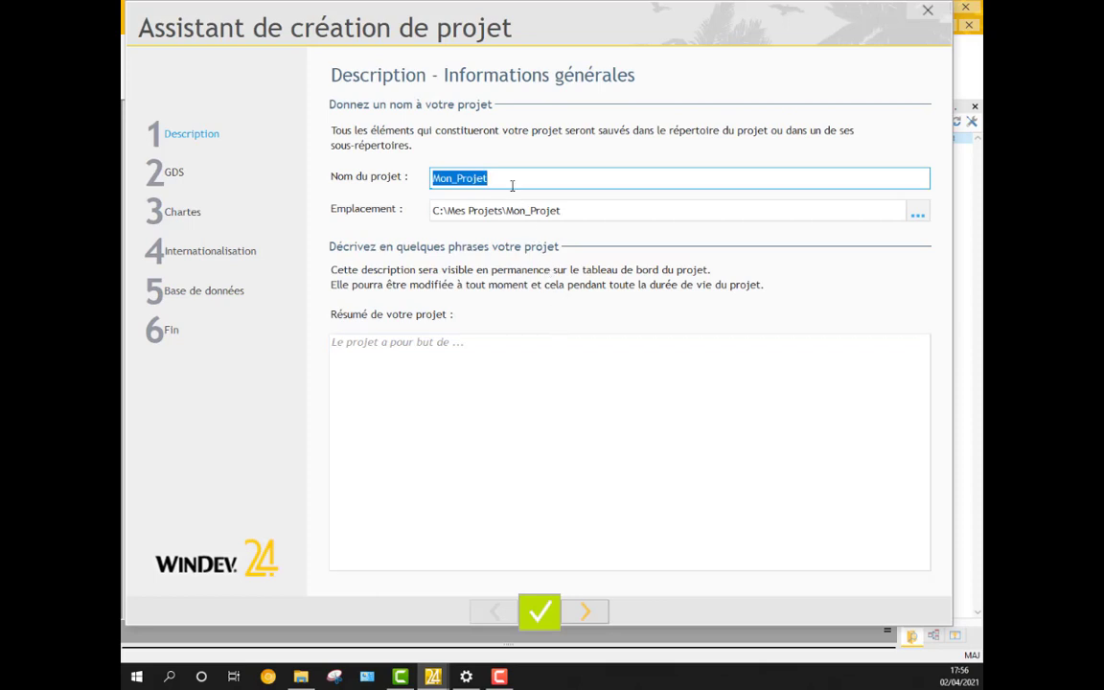
type("T")
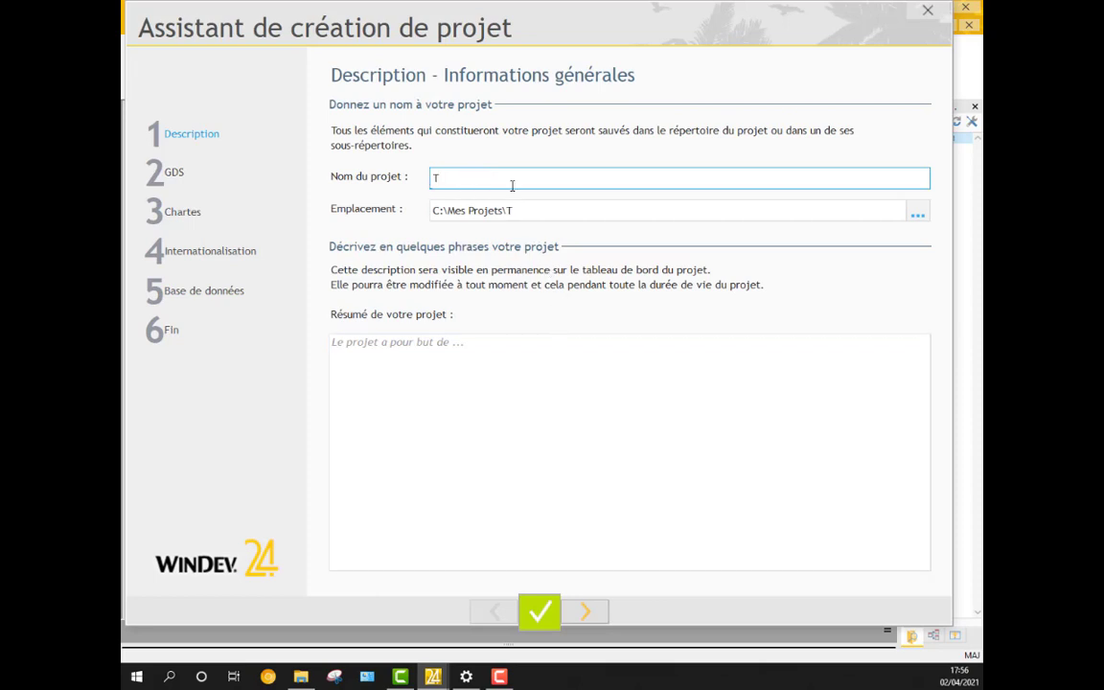
type("ombouctou")
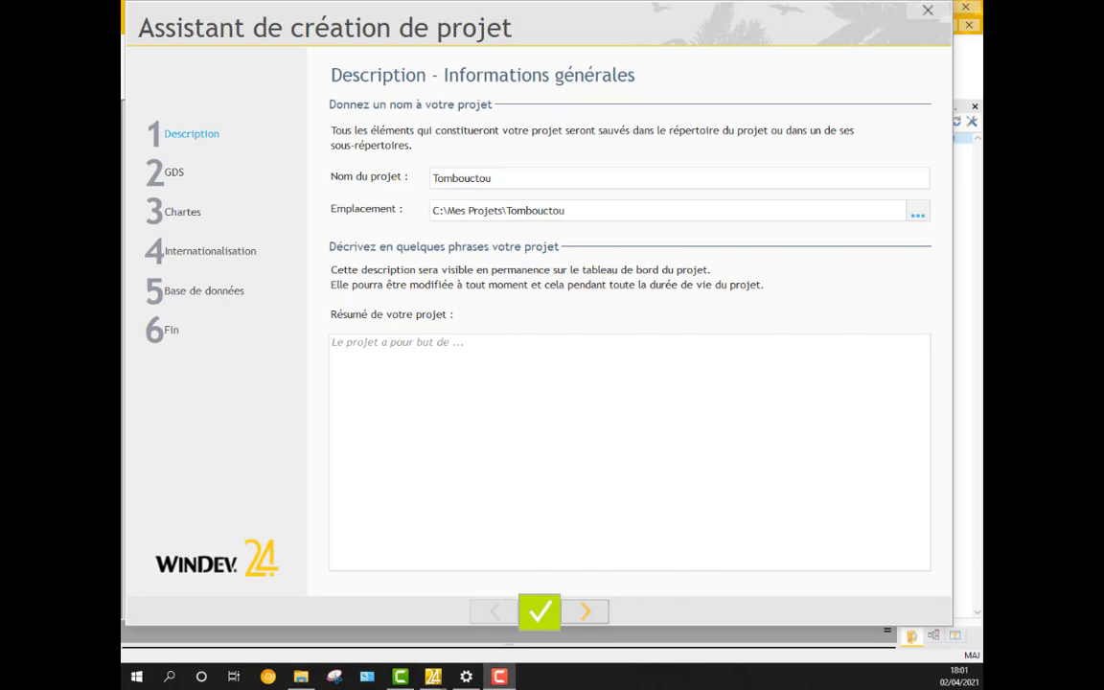
left_click(594, 618)
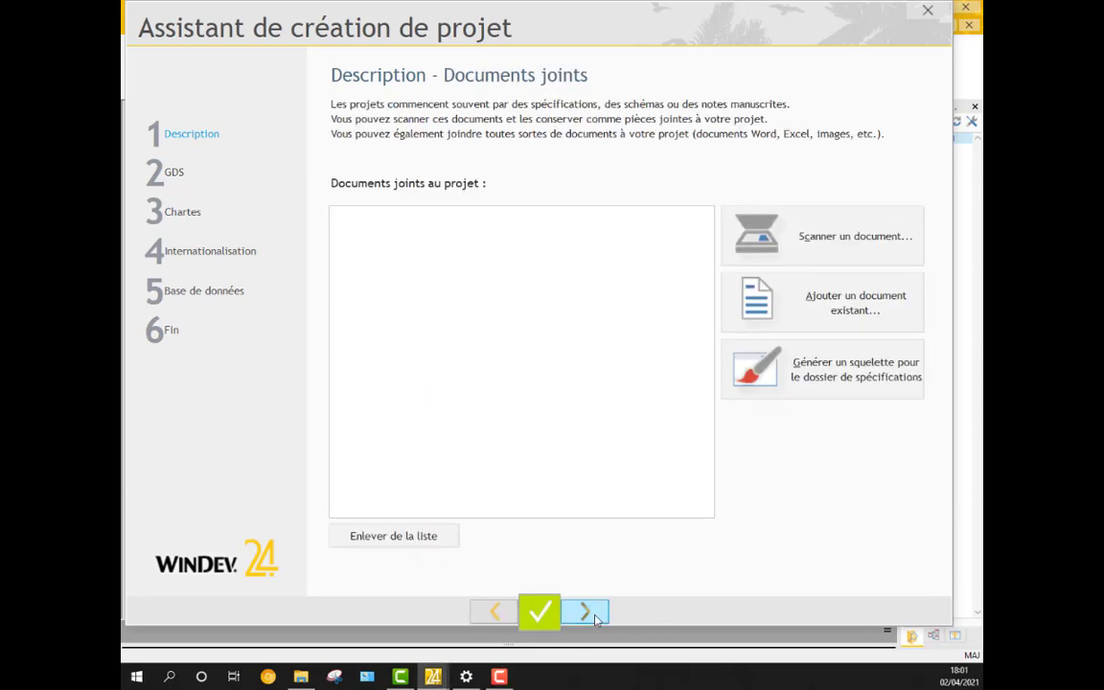
- Skip attached documents and set up a blank project as a 32-bit Windows executable with windows
left_click(594, 618)
left_click(594, 618)
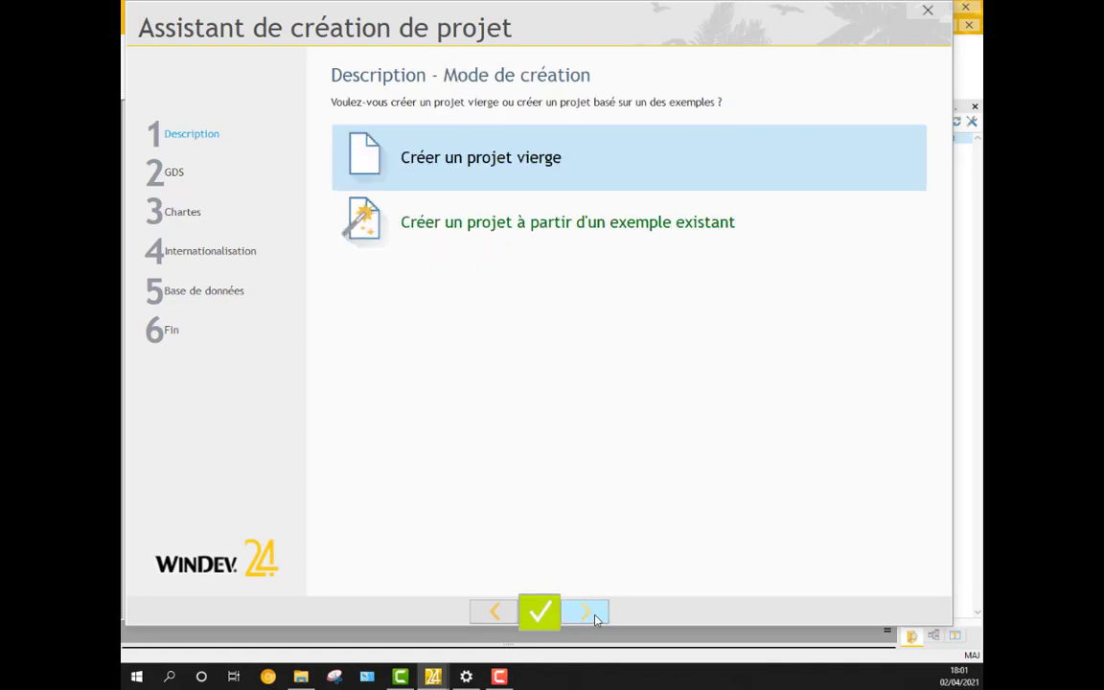
left_click(594, 618)
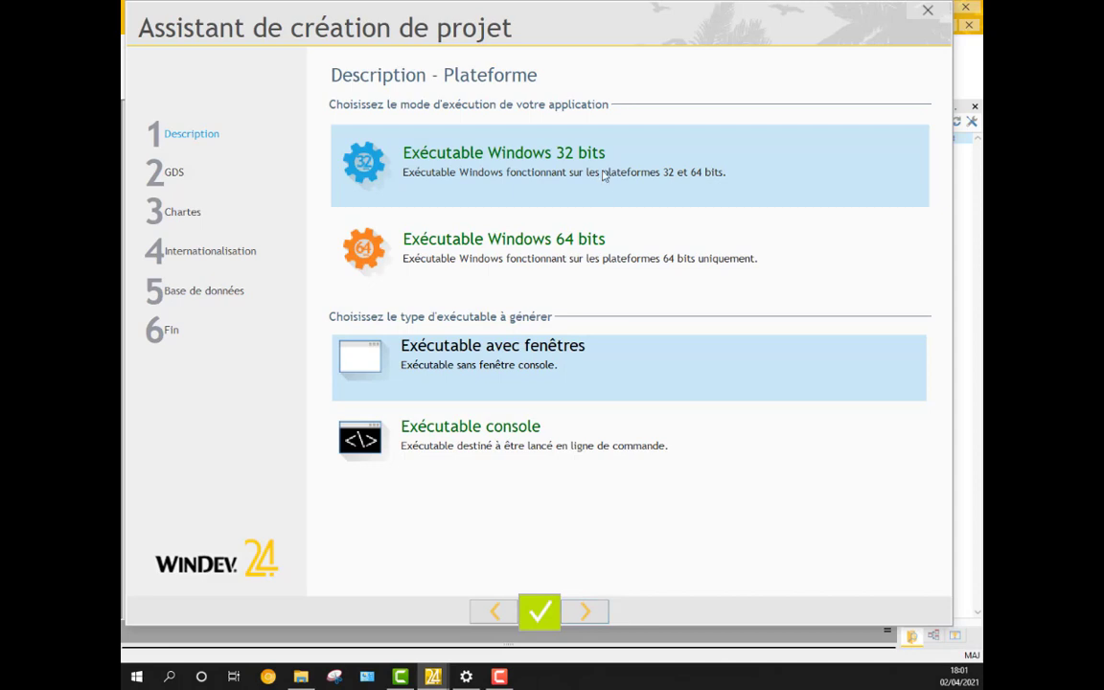
left_click(595, 612)
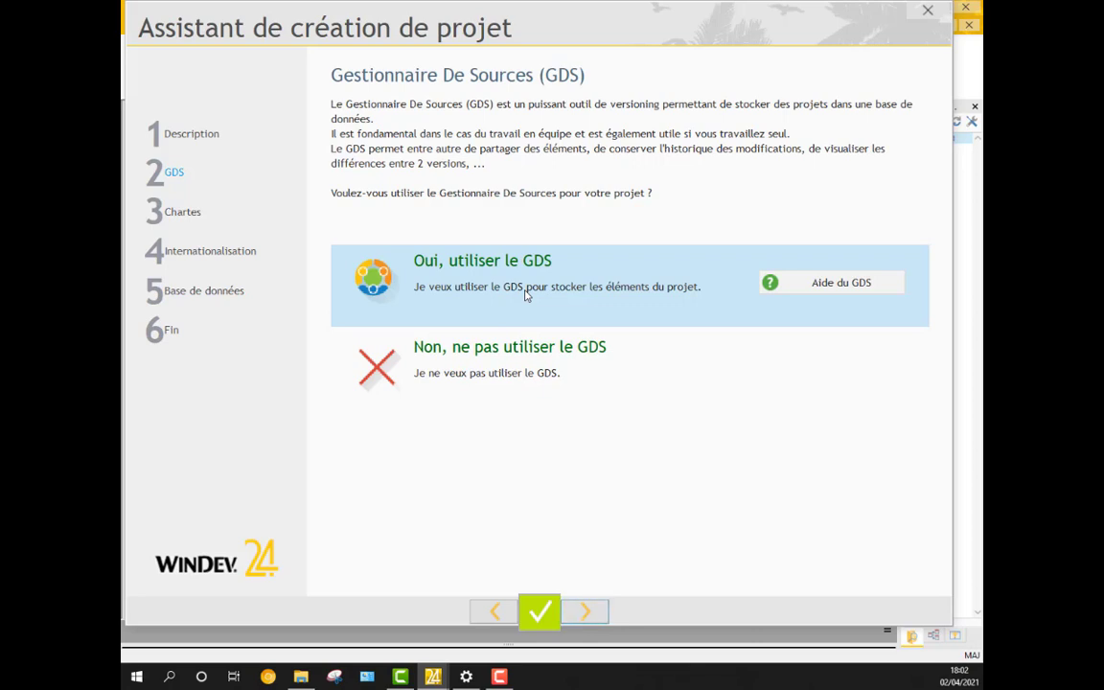
- Decline the source manager (GDS) and keep the <Standard> programming charter
left_click(508, 374)
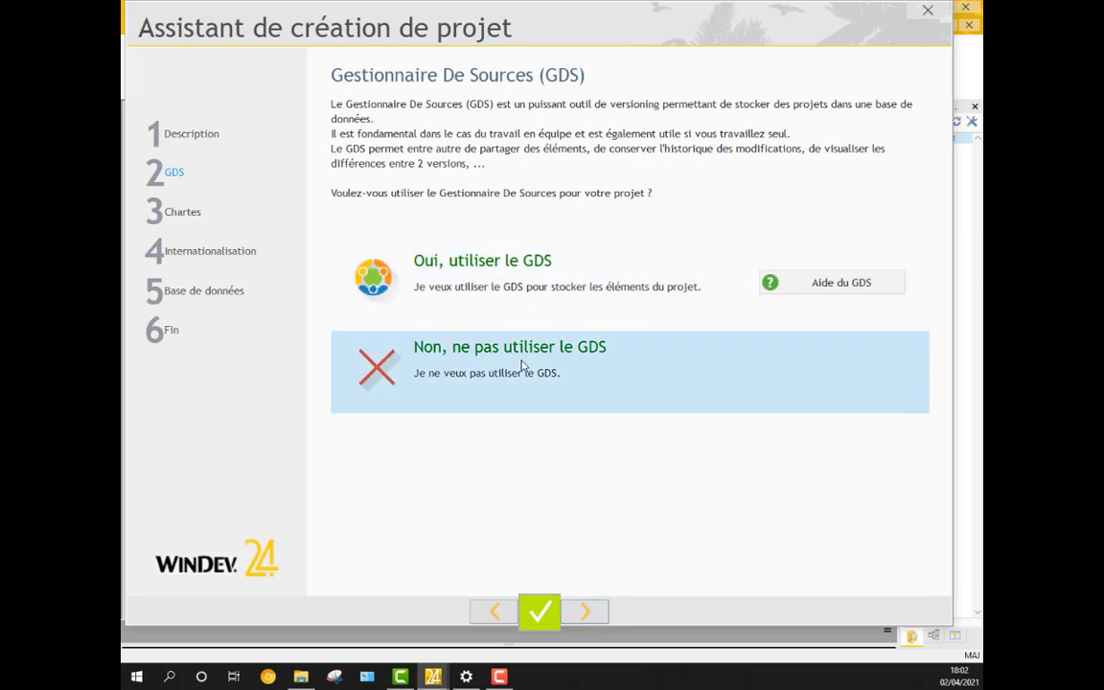
left_click(588, 610)
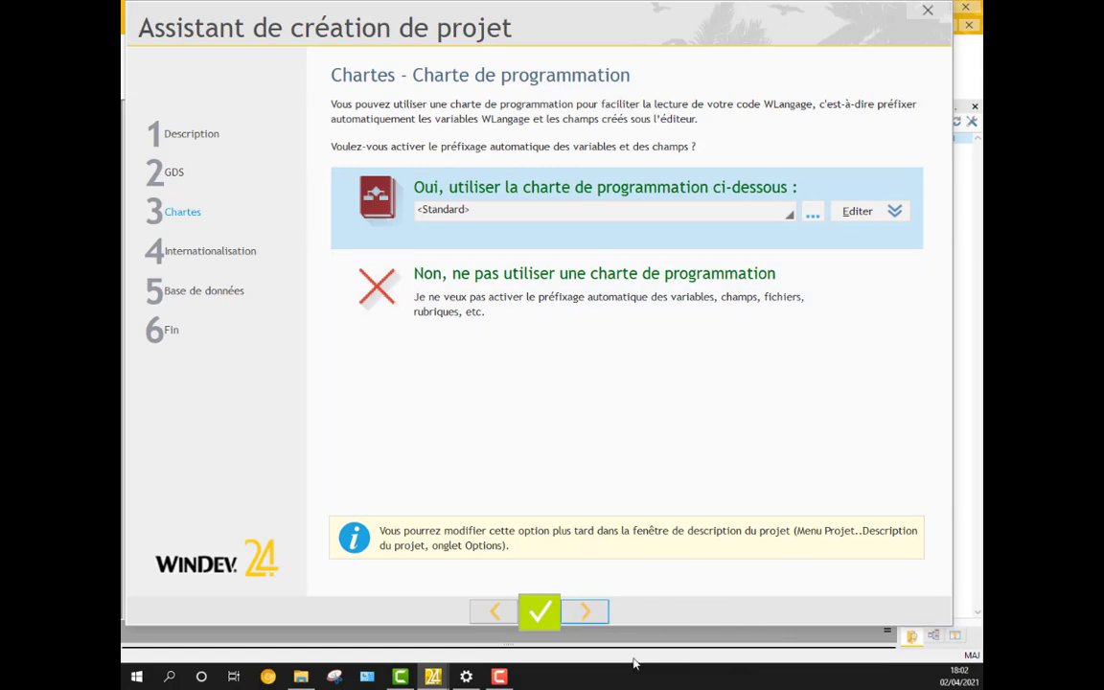
left_click(599, 614)
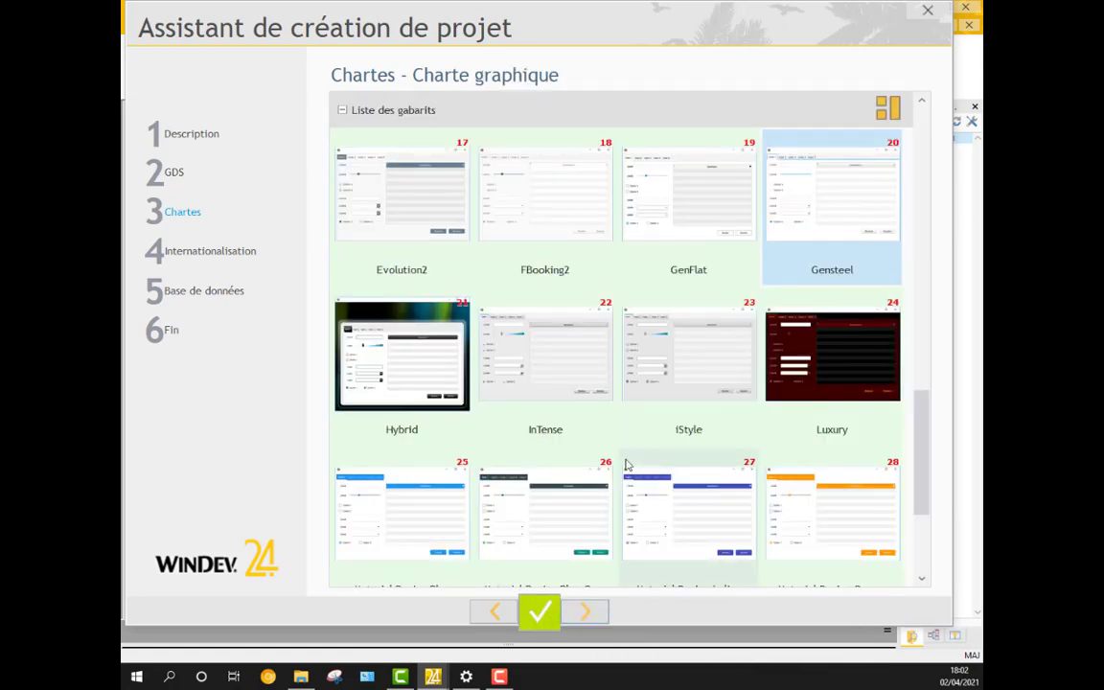
- Choose the ActivLeopard template from "Autres gabarits" as the project's graphic charter
left_click(343, 111)
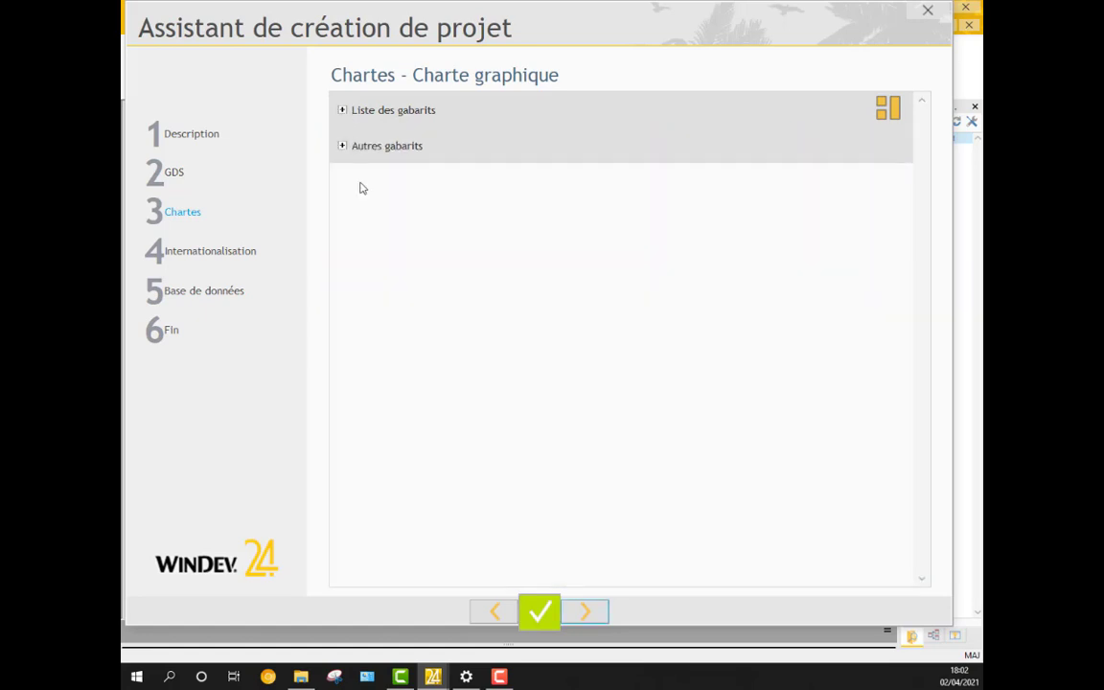
left_click(343, 145)
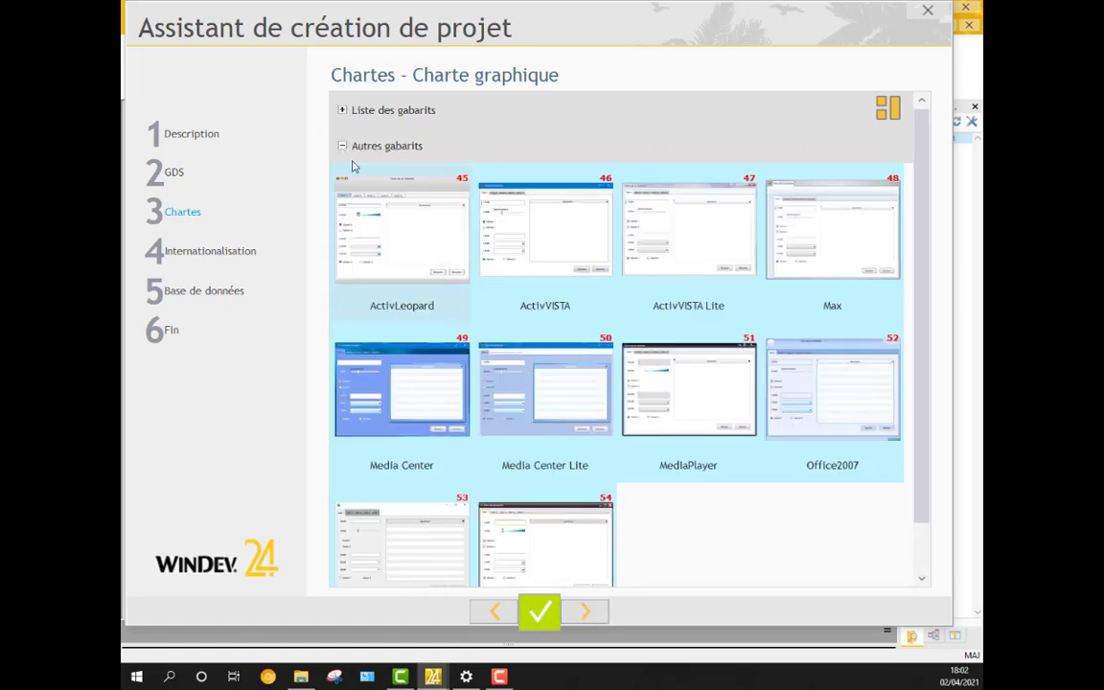
scroll(517, 332, "down", 1)
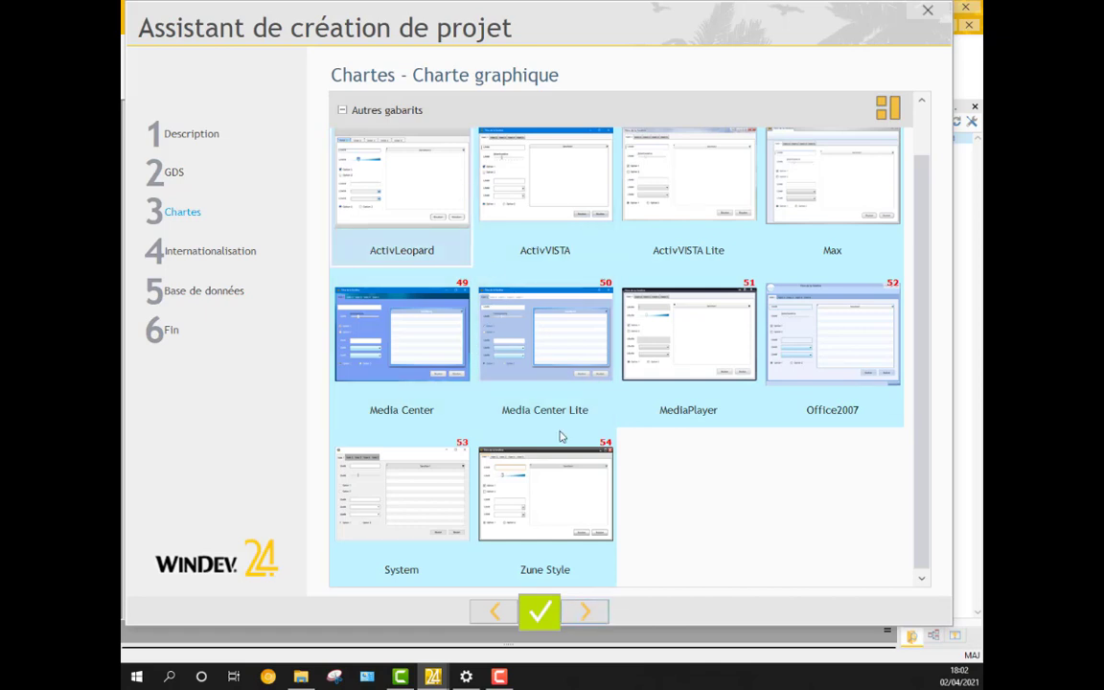
left_click(587, 613)
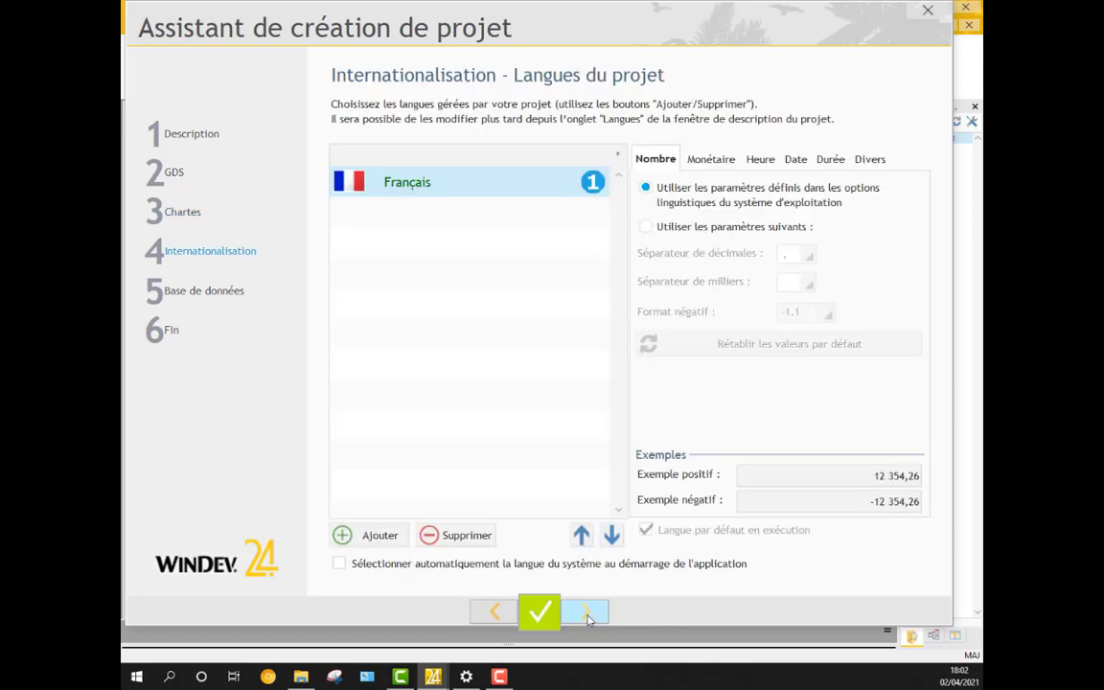
- Give the French language custom monetary parameters with the currency symbol "F cfa" and accept the language settings
left_click(714, 168)
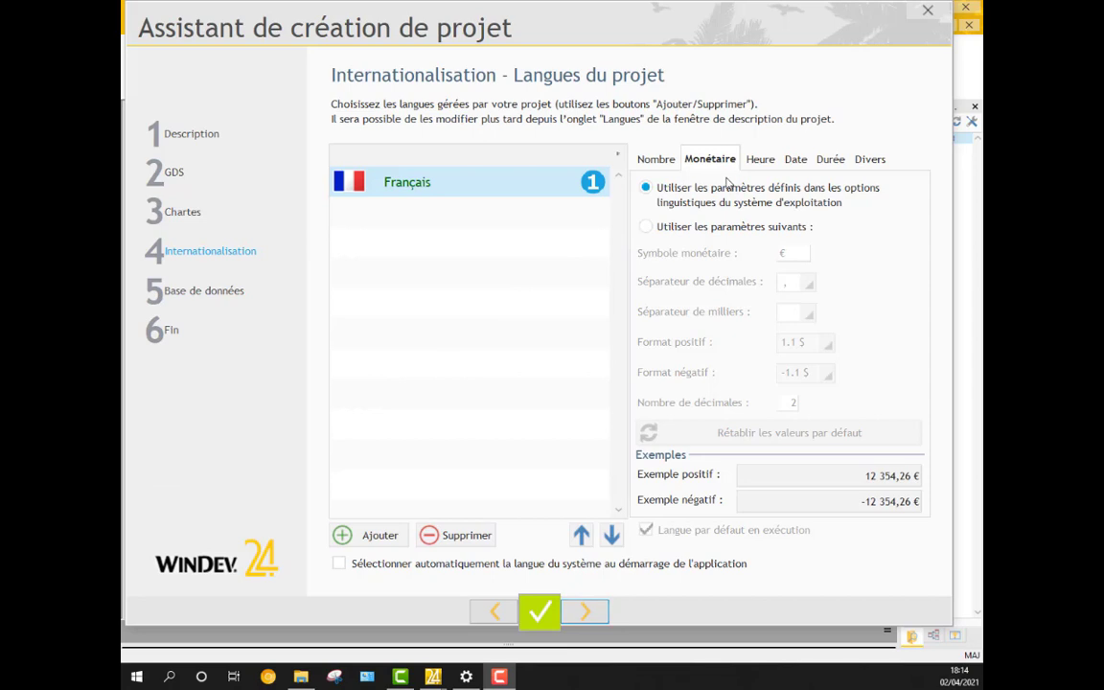
left_click(646, 226)
left_click(792, 253)
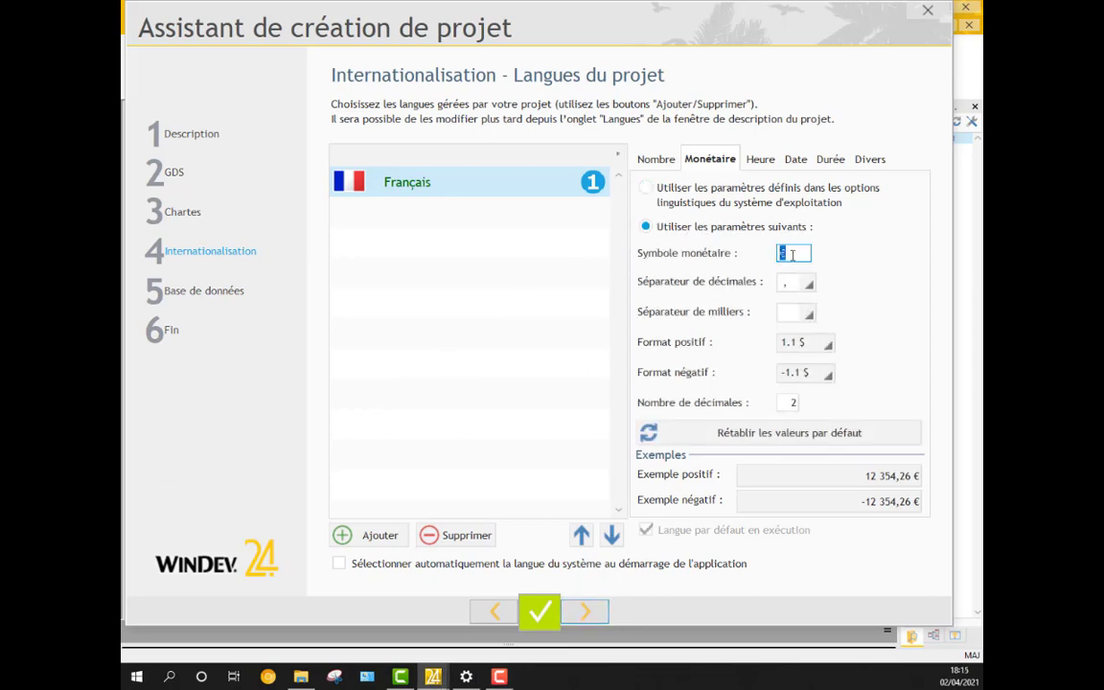
type("f")
key("BackSpace")
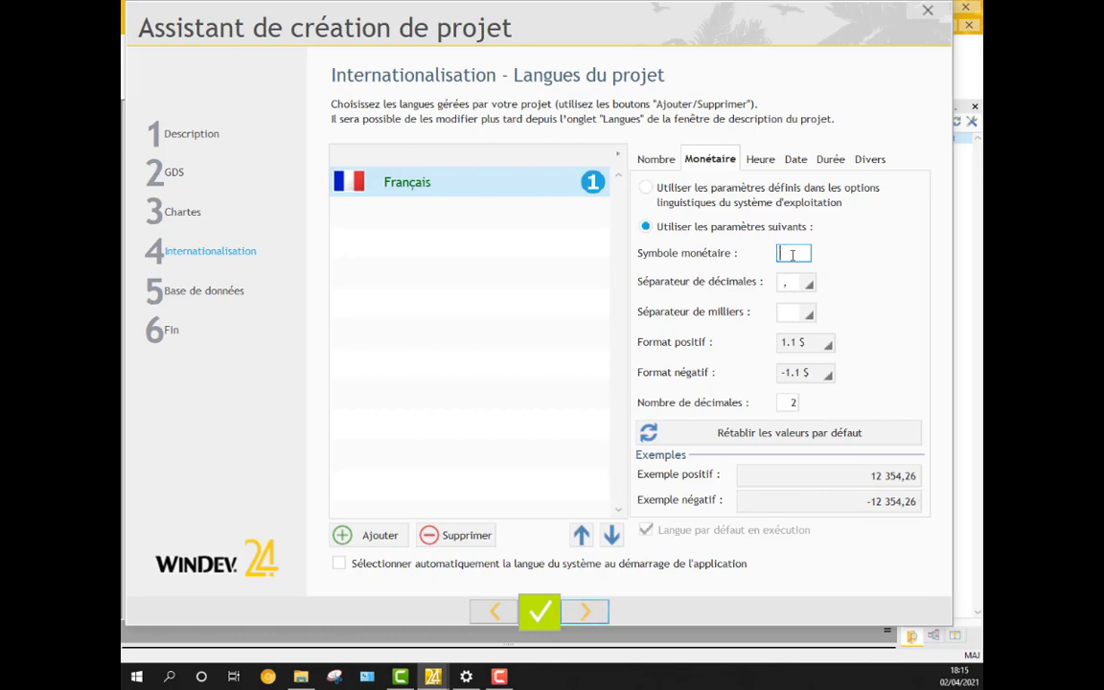
type("F")
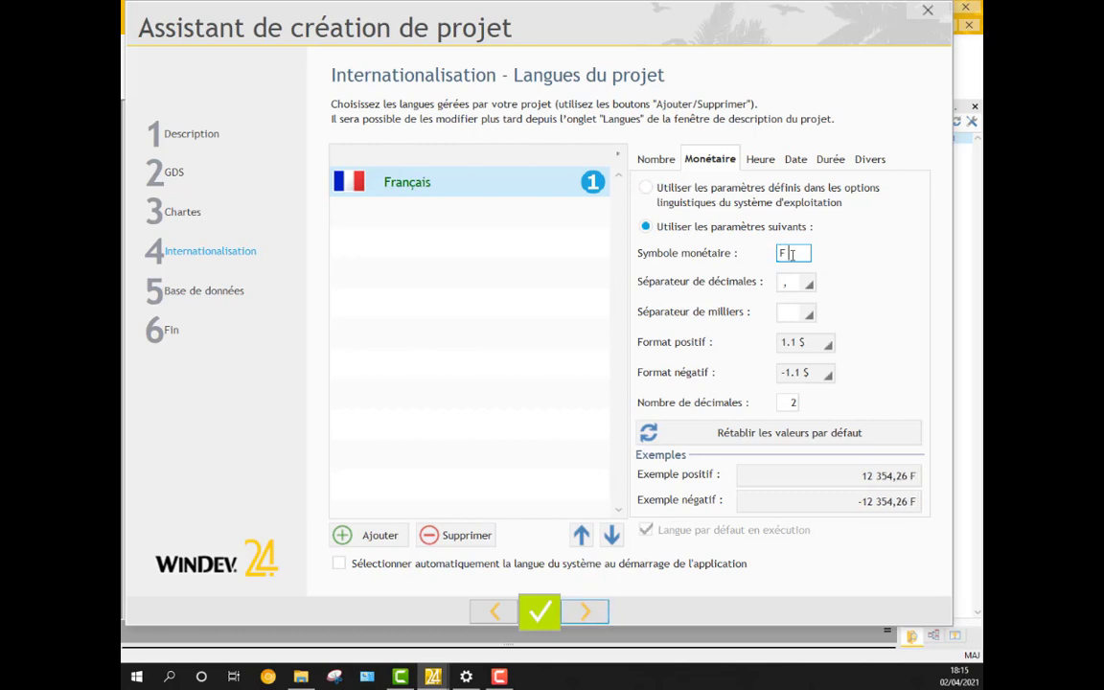
type(" cfa")
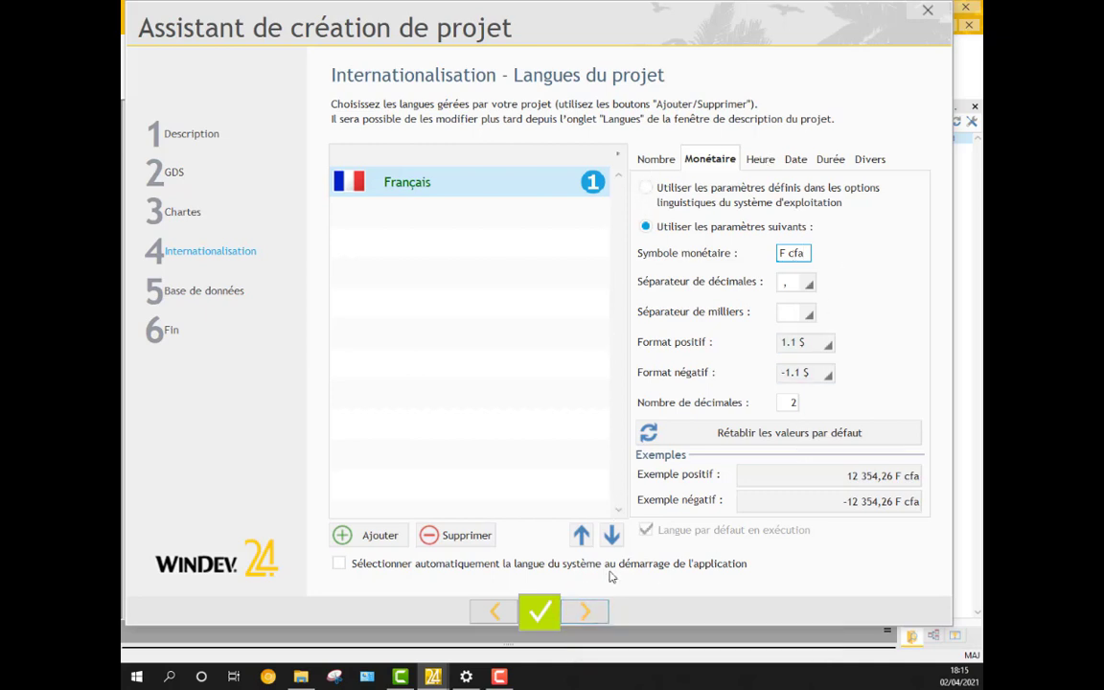
left_click(584, 611)
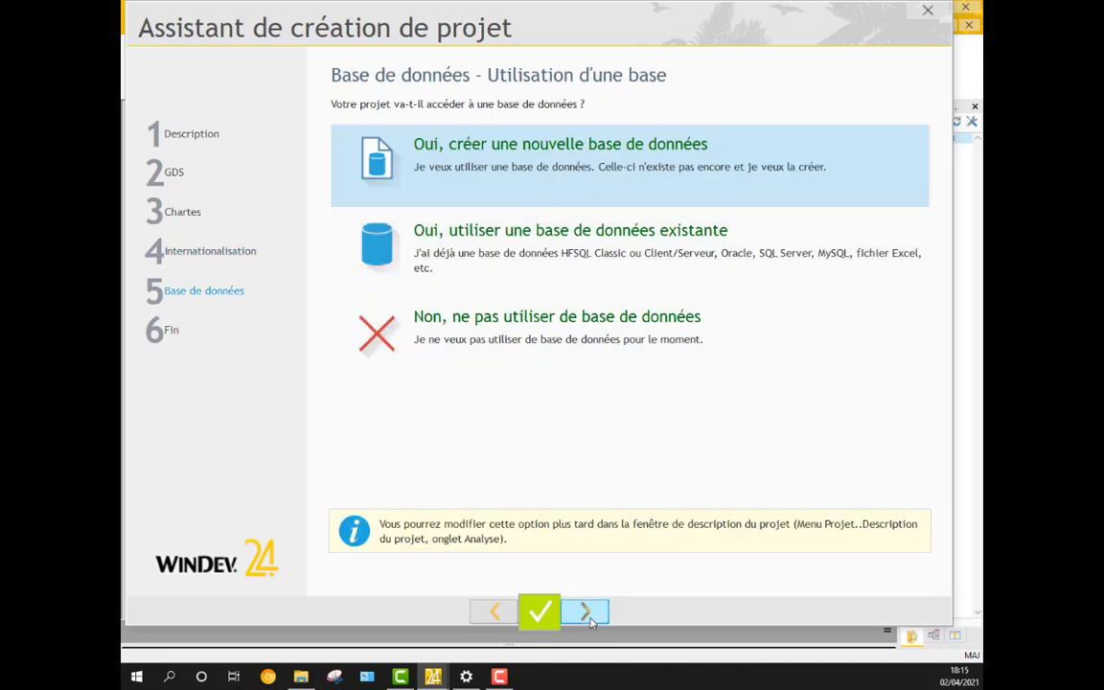
- Opt to create a new database, name its analysis DatabaseTombouctou and accept the analysis's general information
left_click(589, 615)
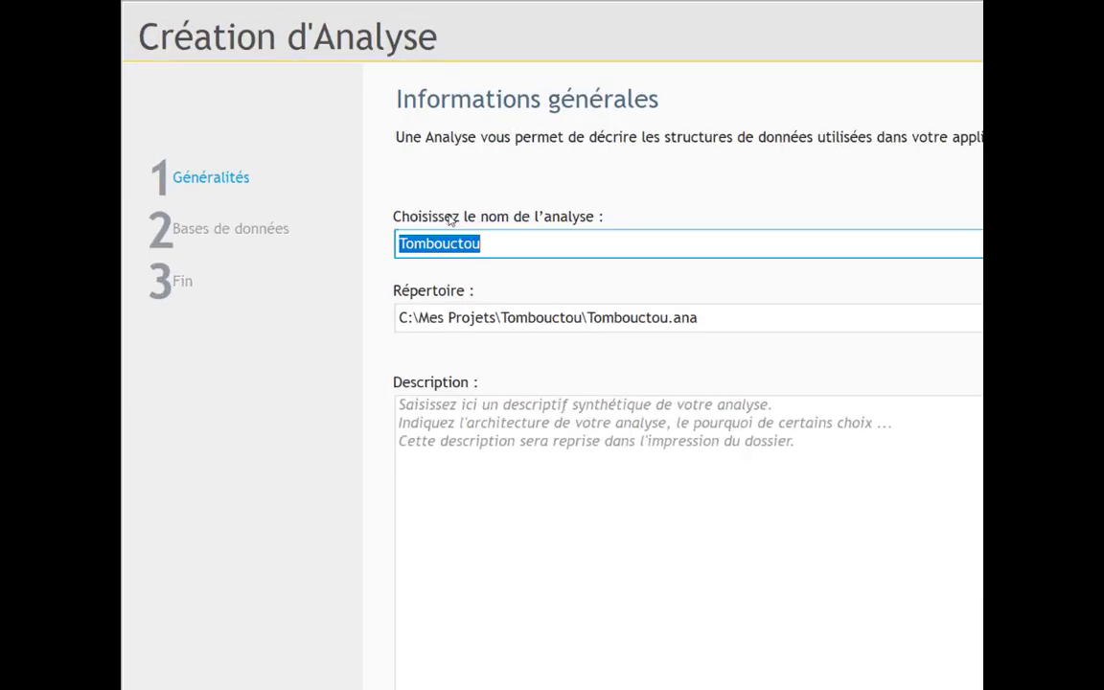
left_click(450, 219)
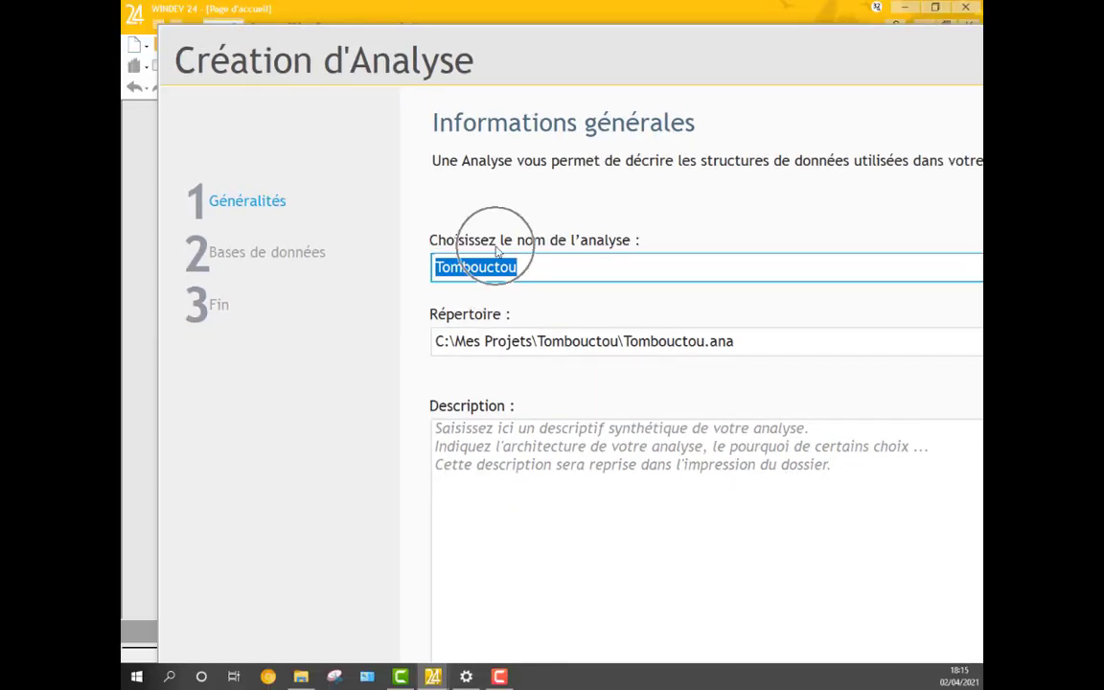
scroll(496, 251, "down", 1)
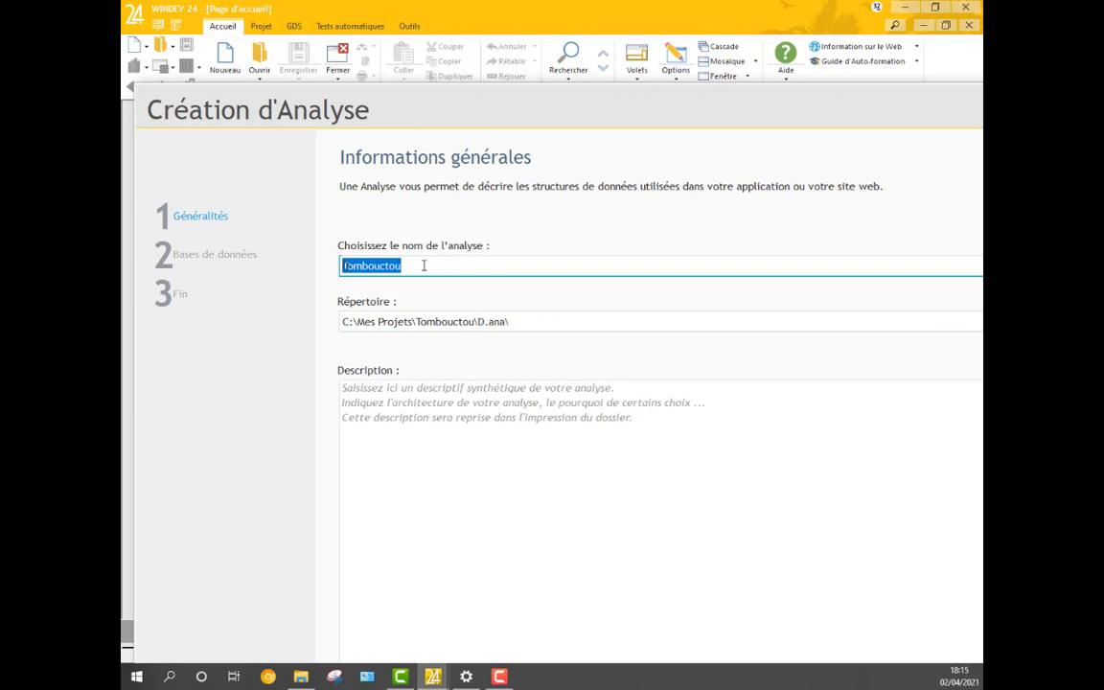
type("Database")
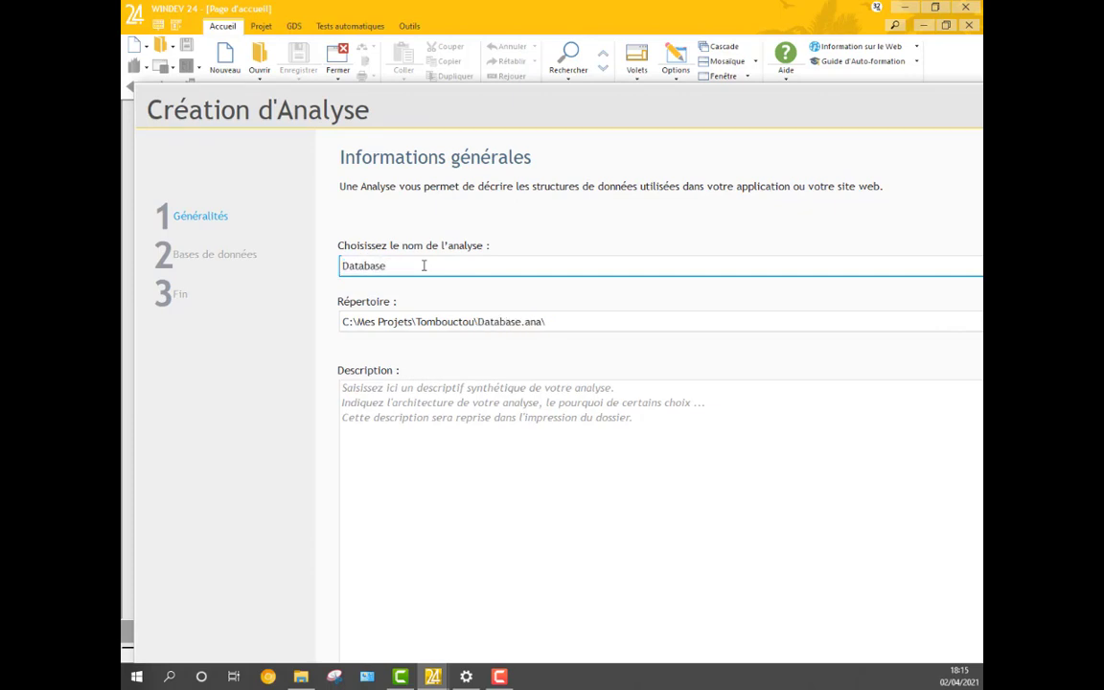
type("Tombouctou")
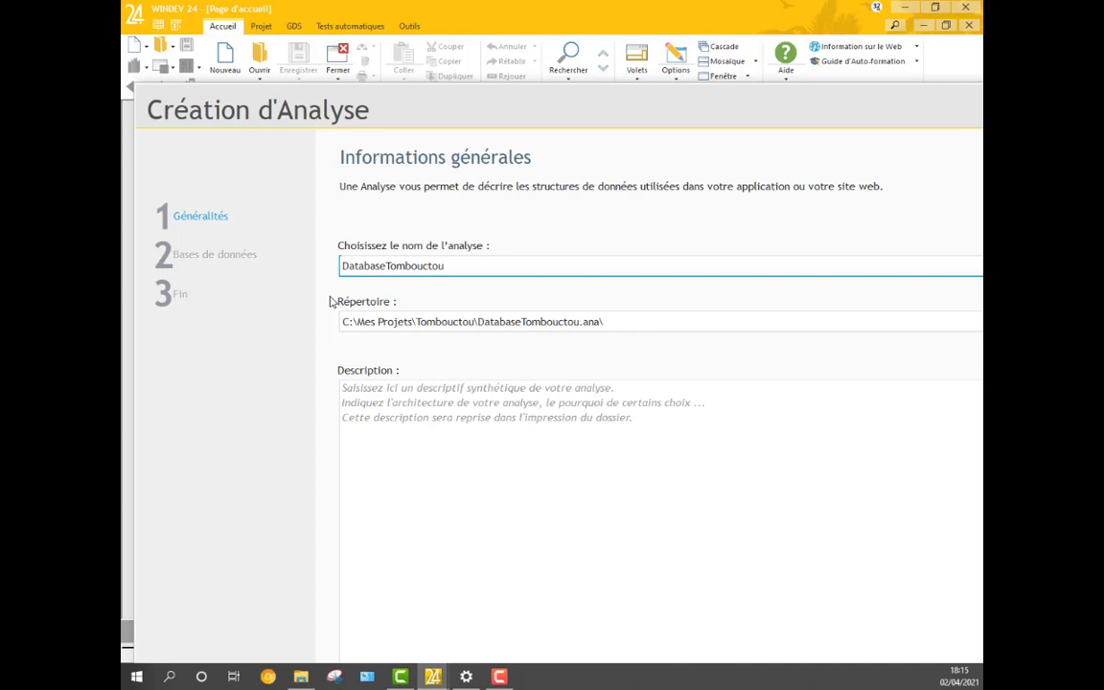
left_click(507, 503)
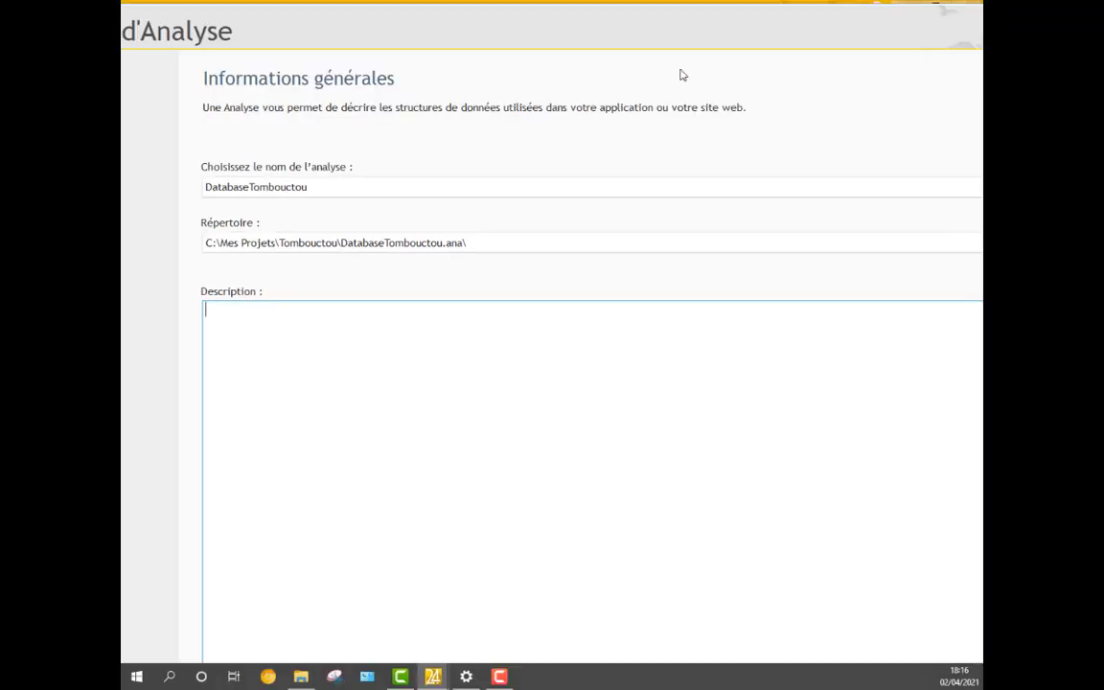
left_click_drag(878, 44, 674, 40)
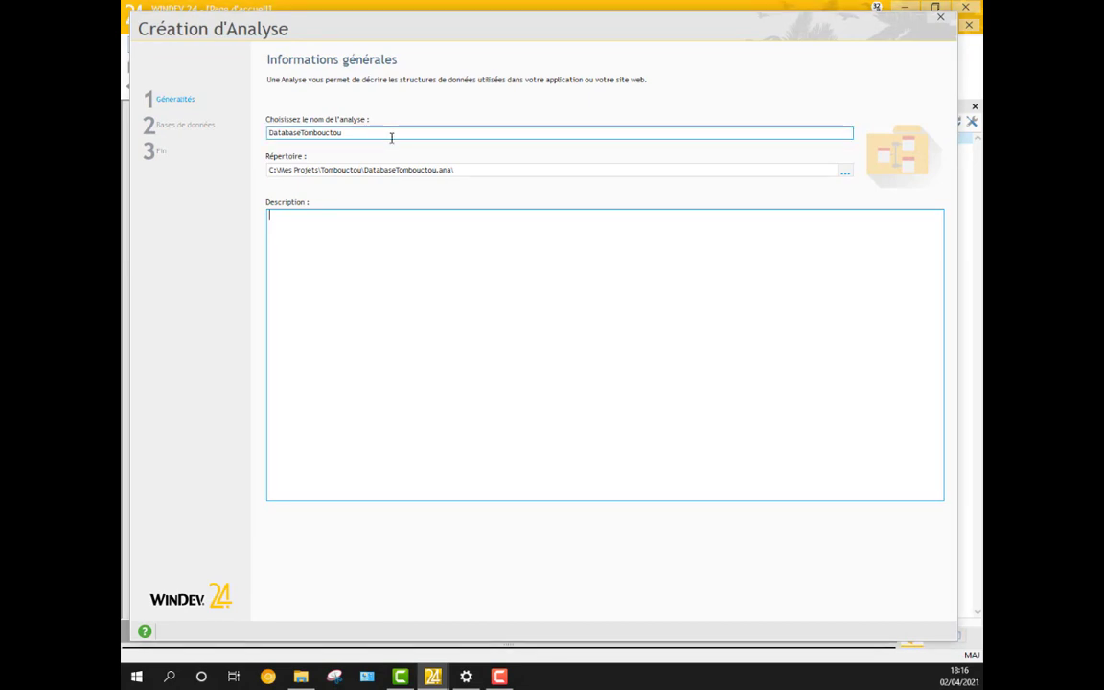
left_click(391, 137)
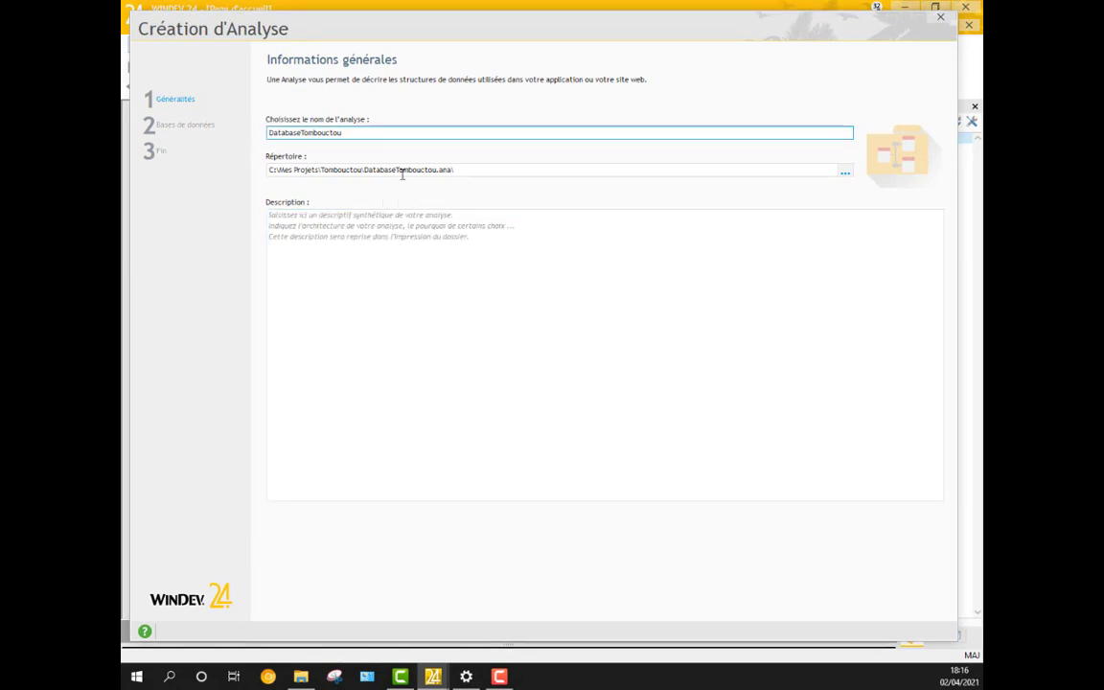
key("Return")
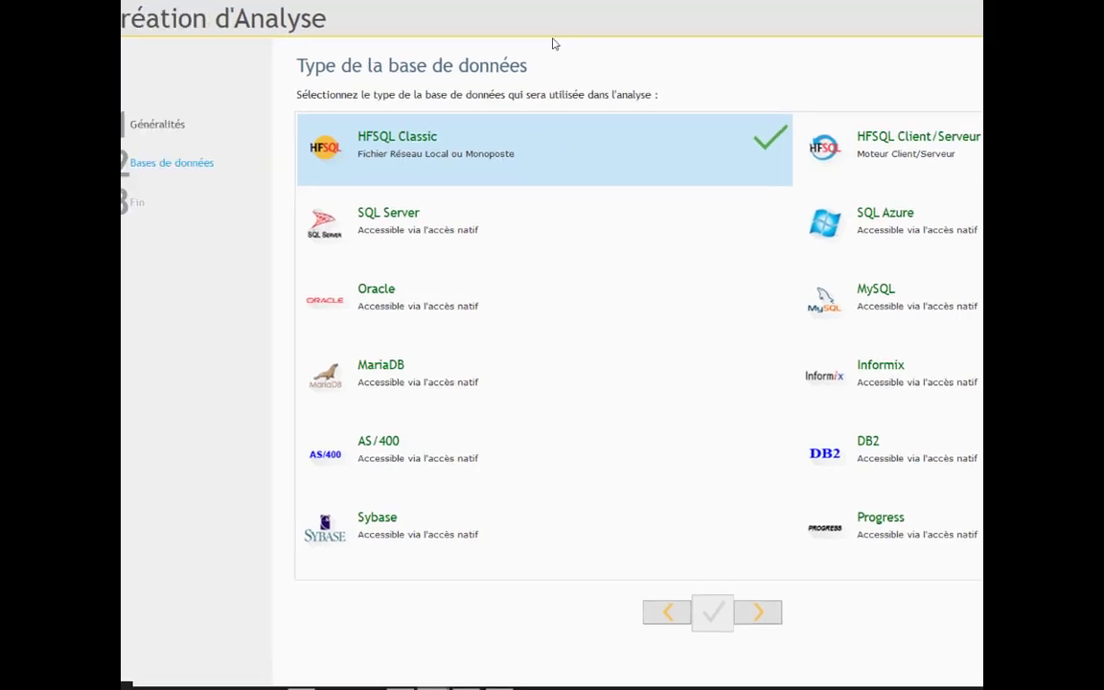
- Keep HFSQL Classic as the analysis's database type and choose to create a new data file description
left_click(788, 613)
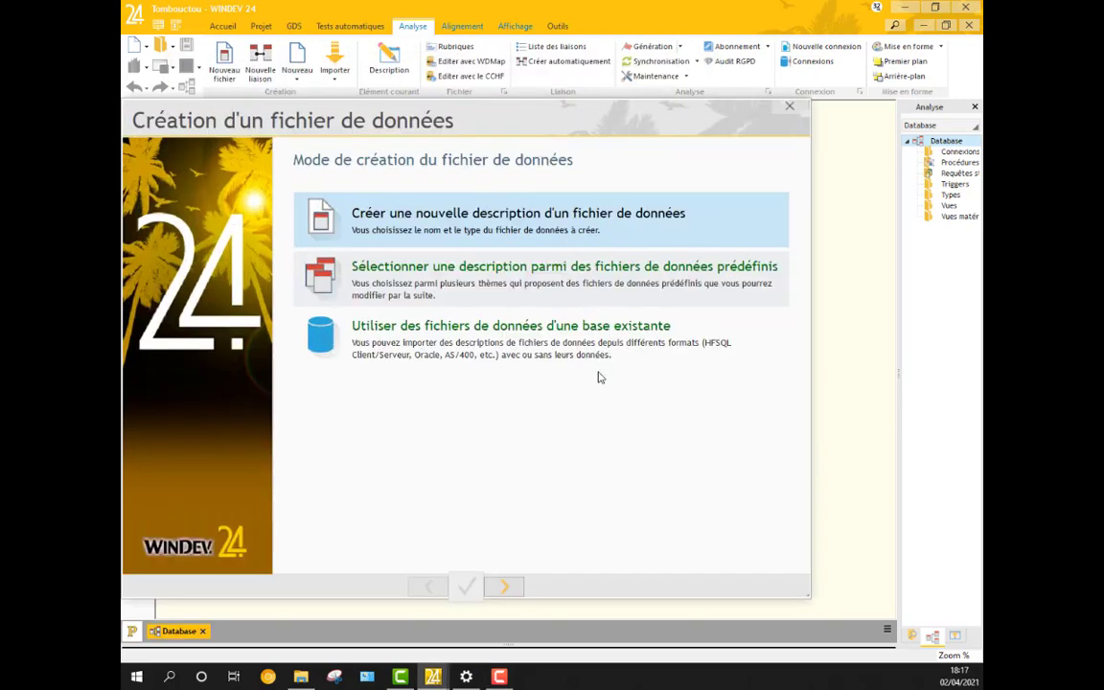
left_click(504, 586)
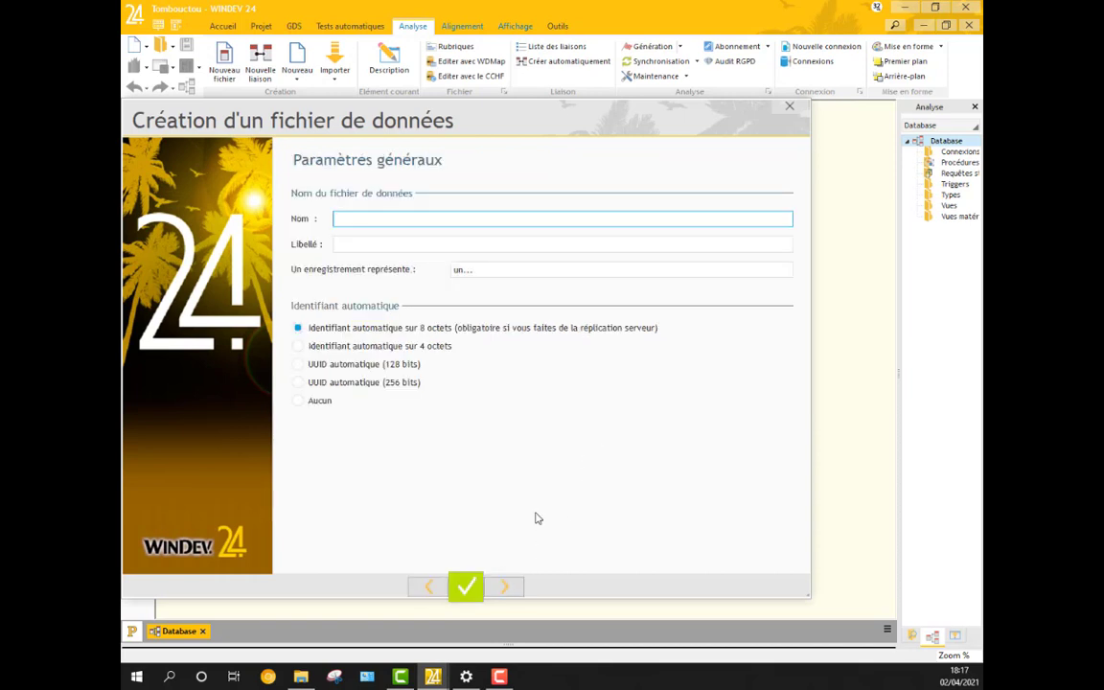
- Name the data file CLIENT, keep the default identifier and HFSQL Classic type, finish creating it, and view its items
type("CLIENT")
left_click(508, 585)
left_click(513, 585)
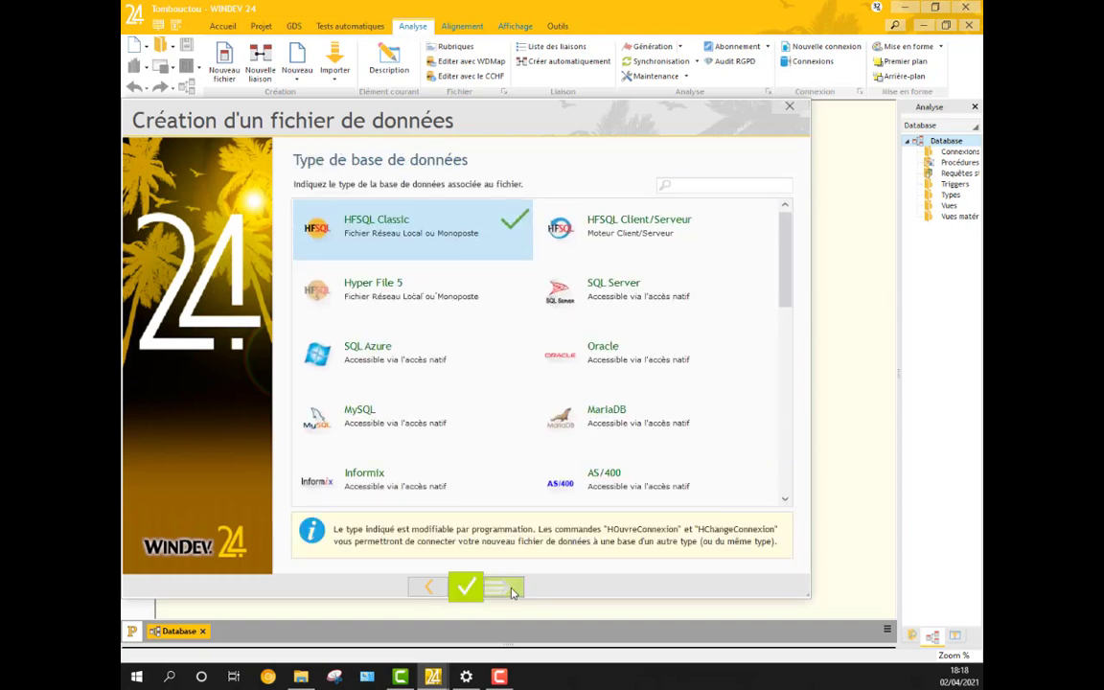
left_click(513, 591)
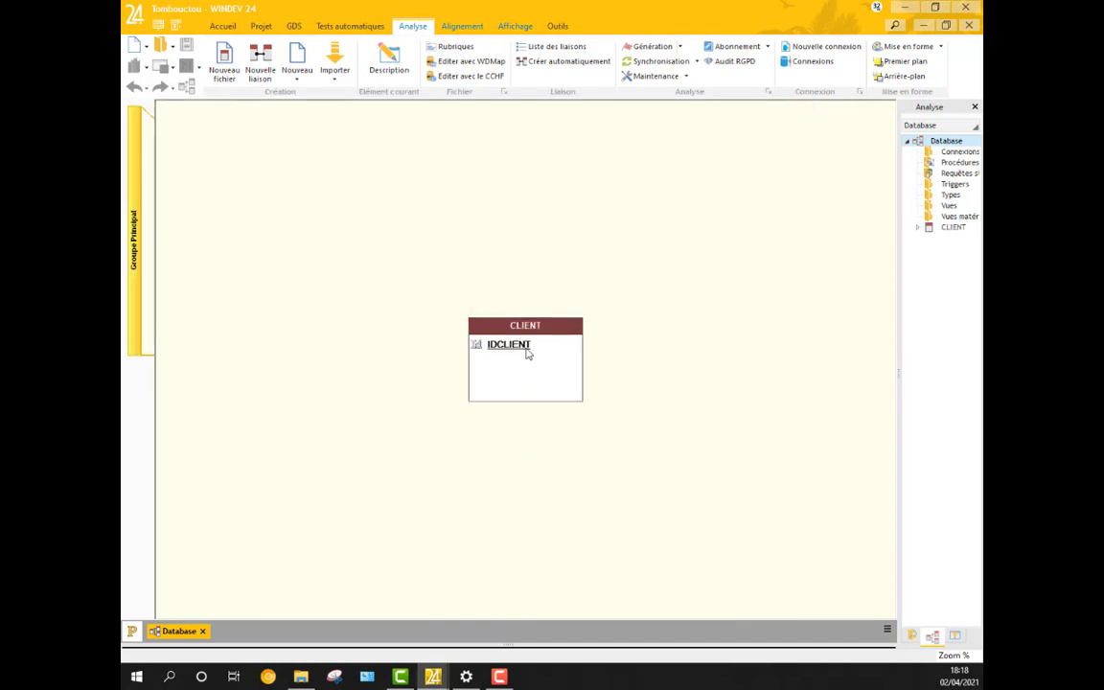
double_click(522, 350)
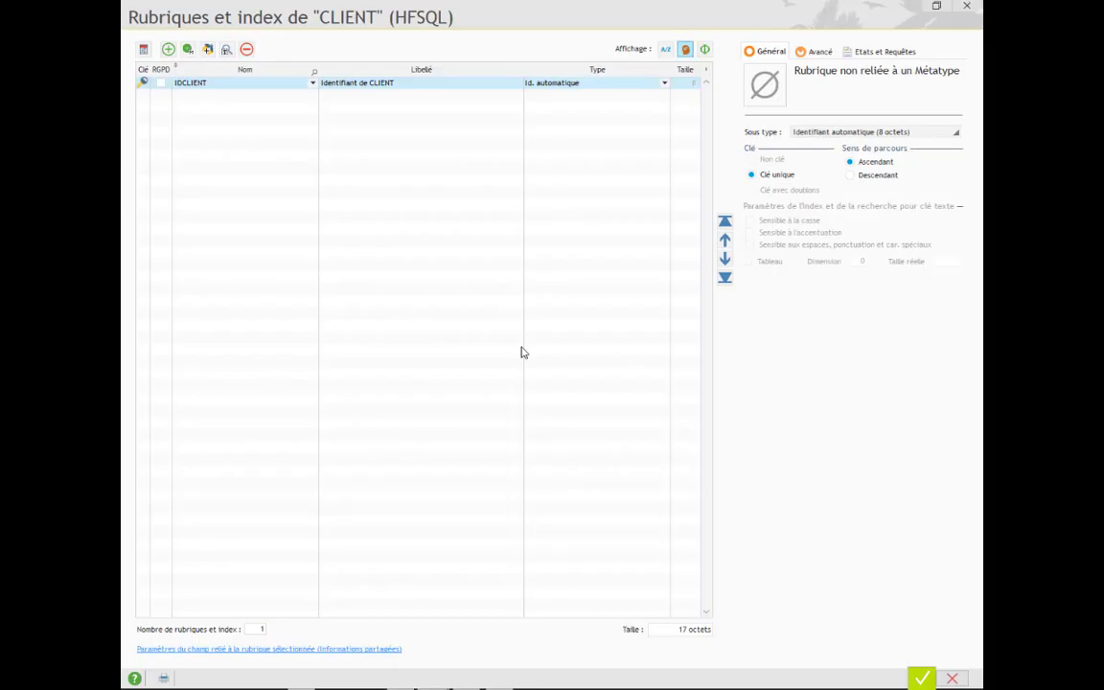
left_click(969, 7)
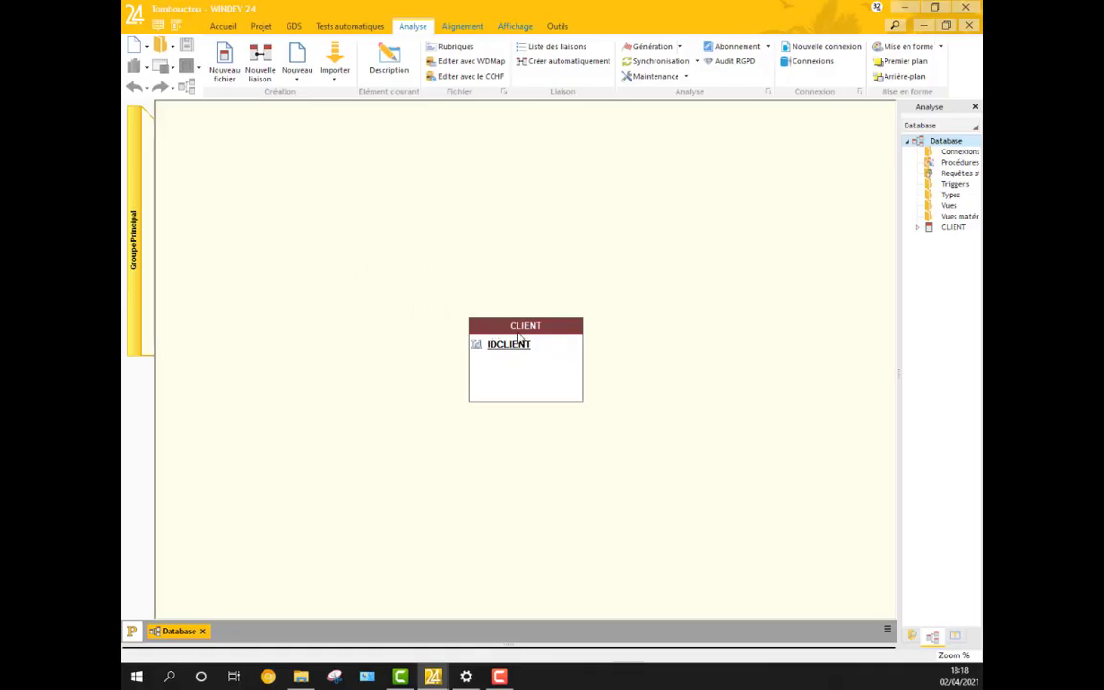
- Create a new blank standard window and apply the modified analysis structure to the project
key("ctrl+n")
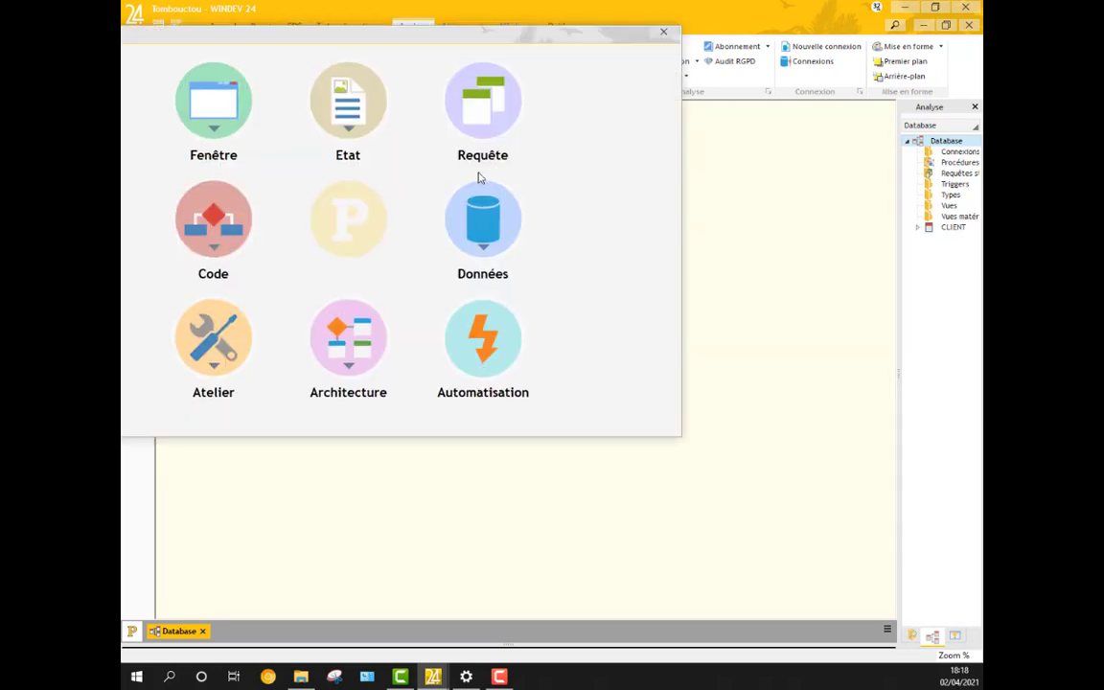
left_click(482, 335)
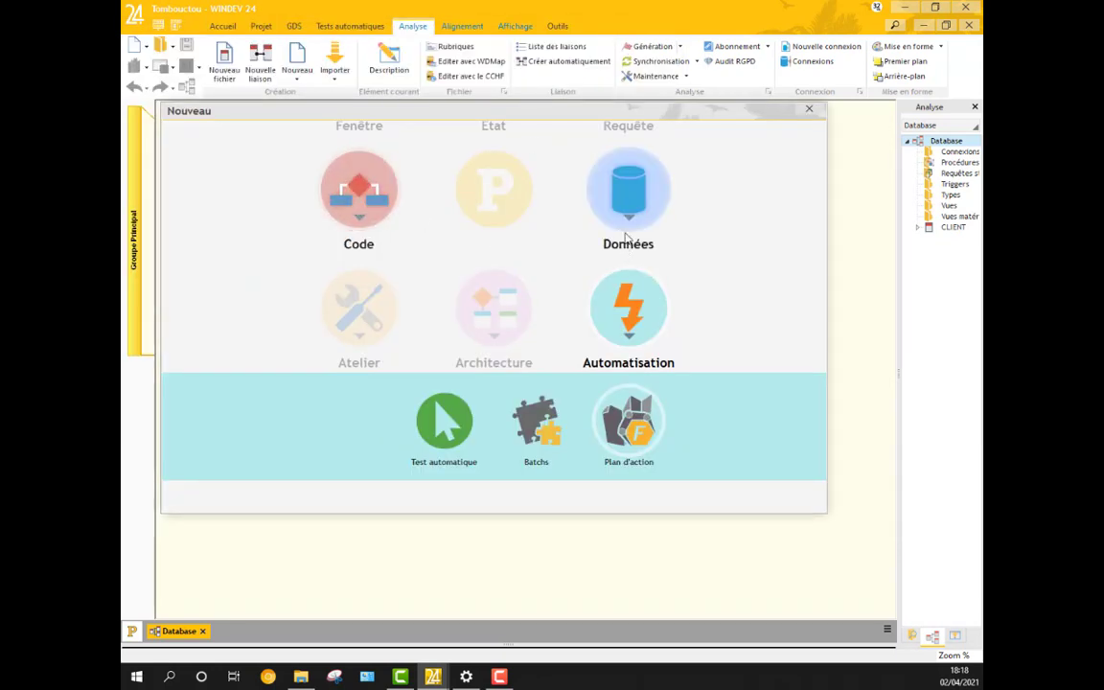
left_click_drag(724, 111, 747, 178)
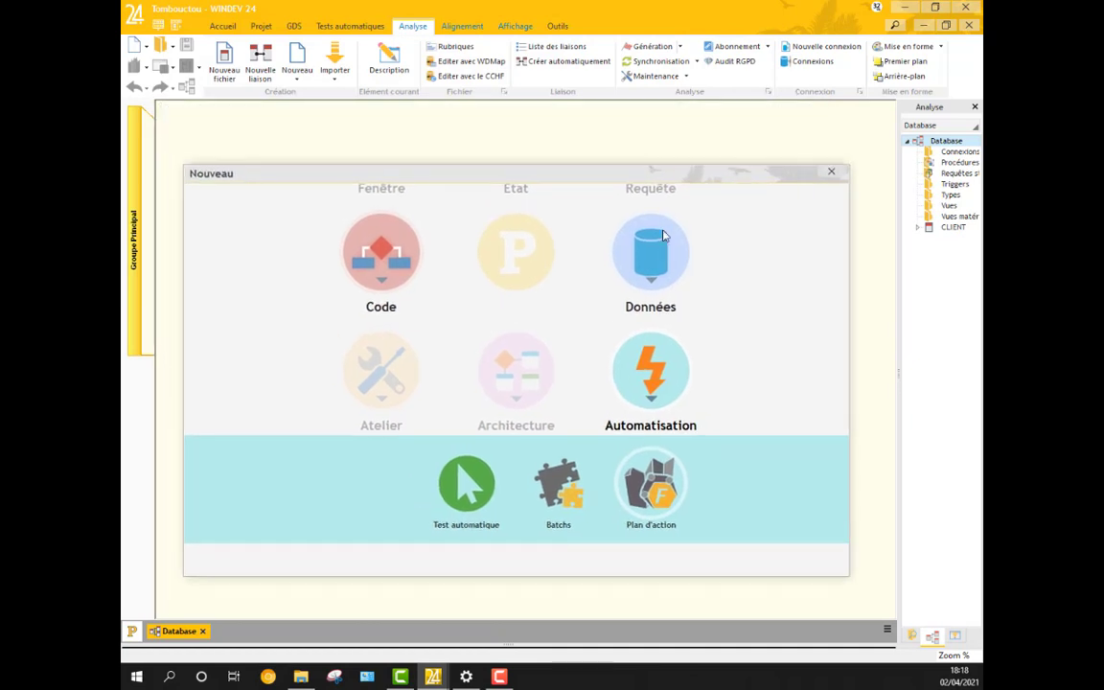
left_click(382, 194)
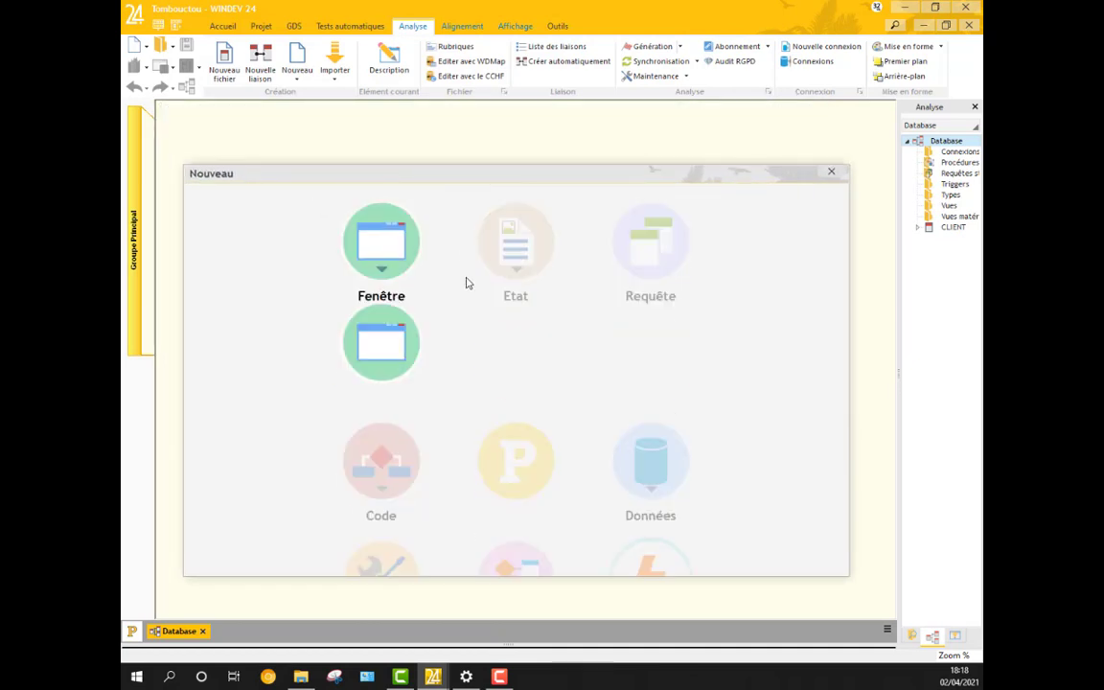
left_click(388, 403)
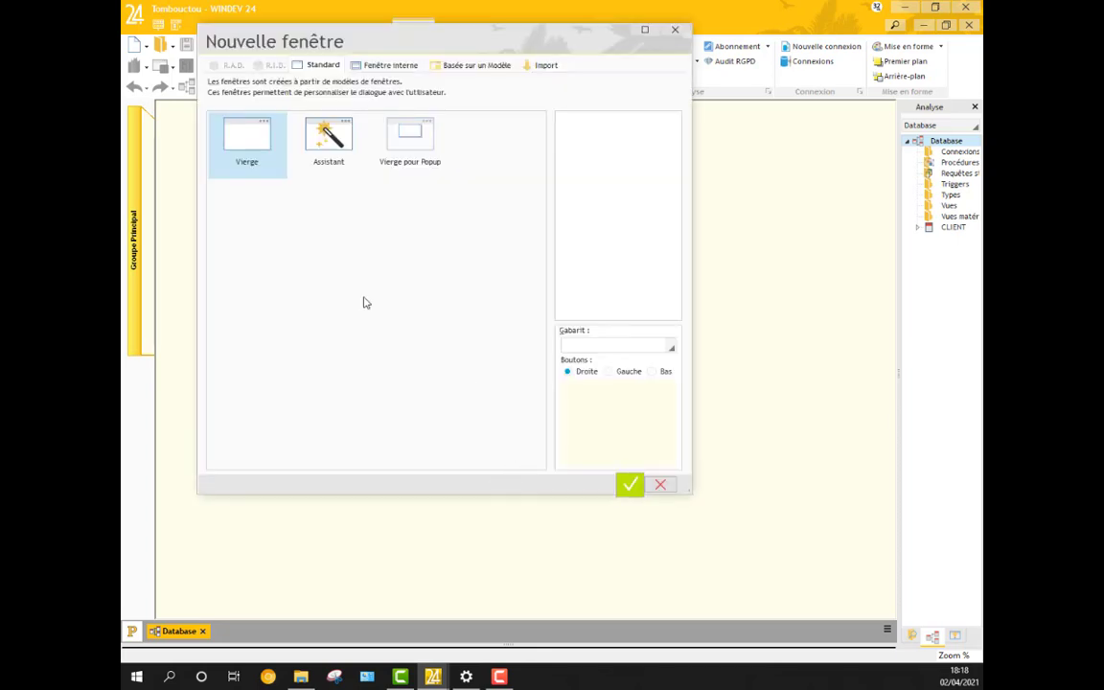
left_click(632, 486)
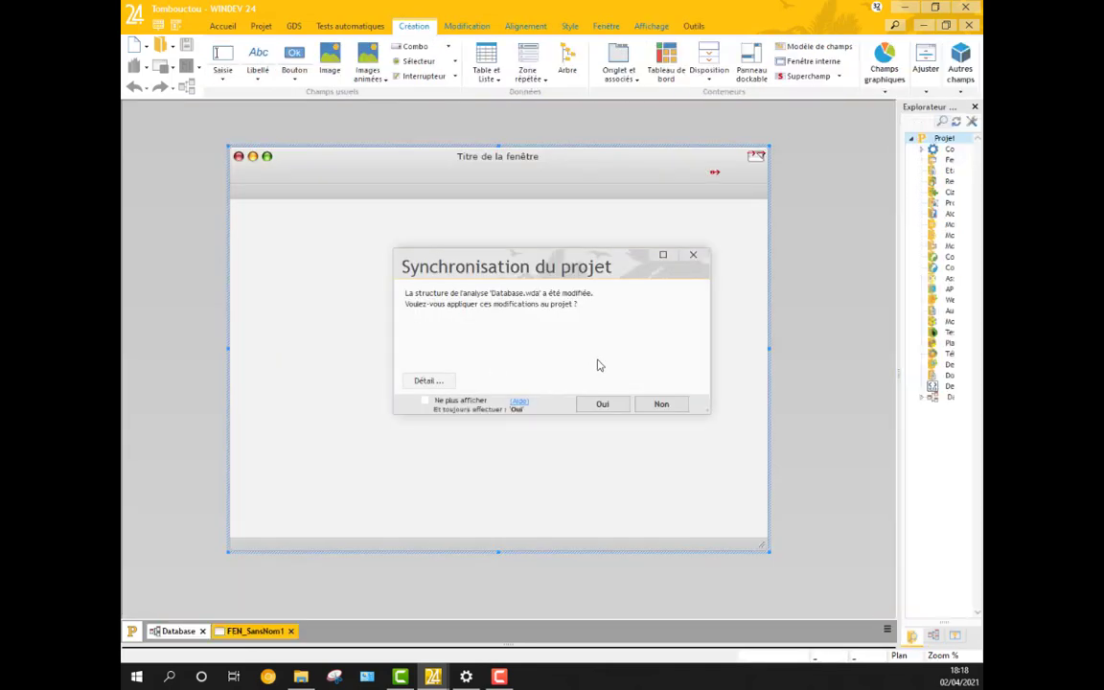
left_click(603, 405)
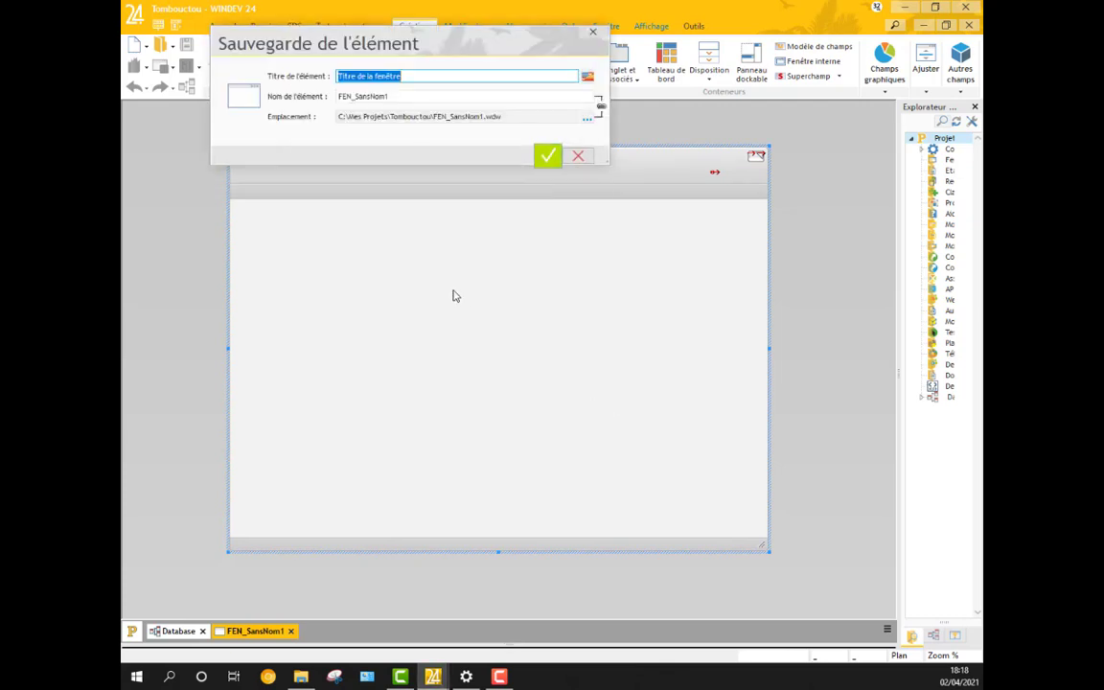
- Save the window as FEN_PRINCIPALE with the title PRINCIPALE and test-run it, closing the test window
type("F")
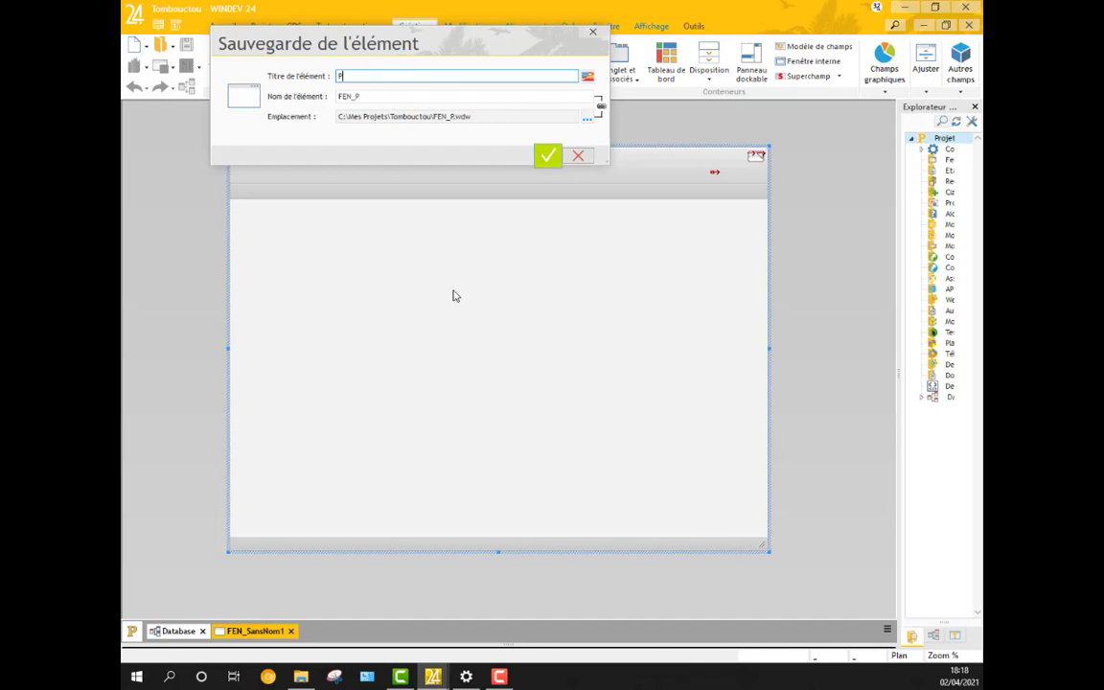
type("RIC")
key("BackSpace")
key("BackSpace")
key("BackSpace")
key("BackSpace")
type("PRINCIPALE")
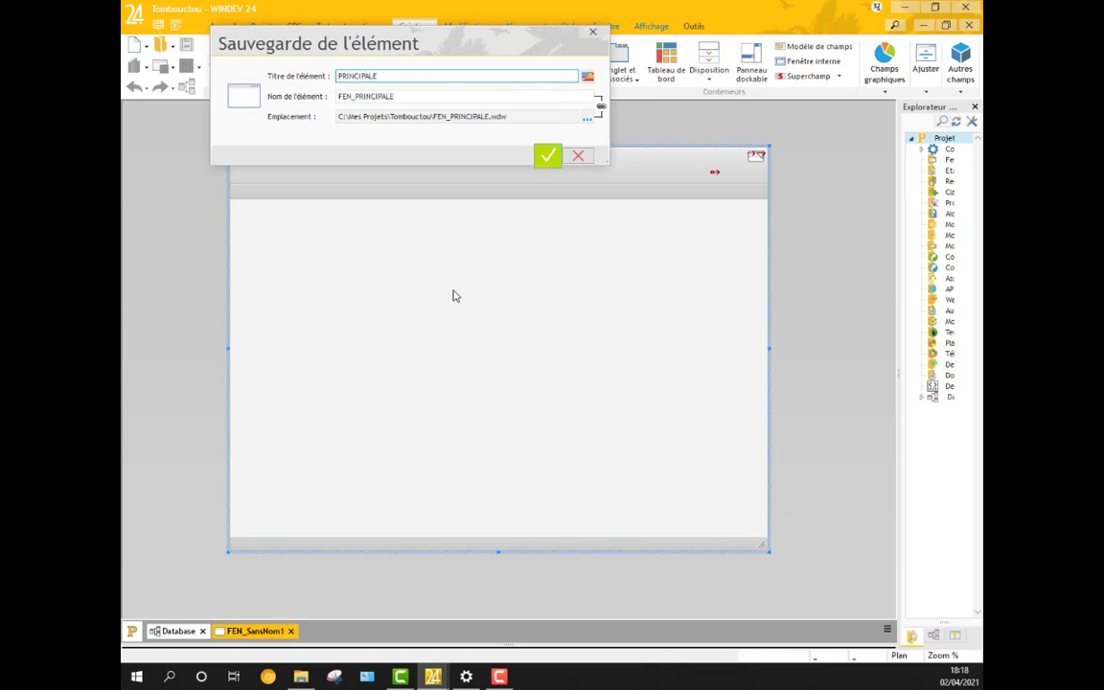
left_click(546, 155)
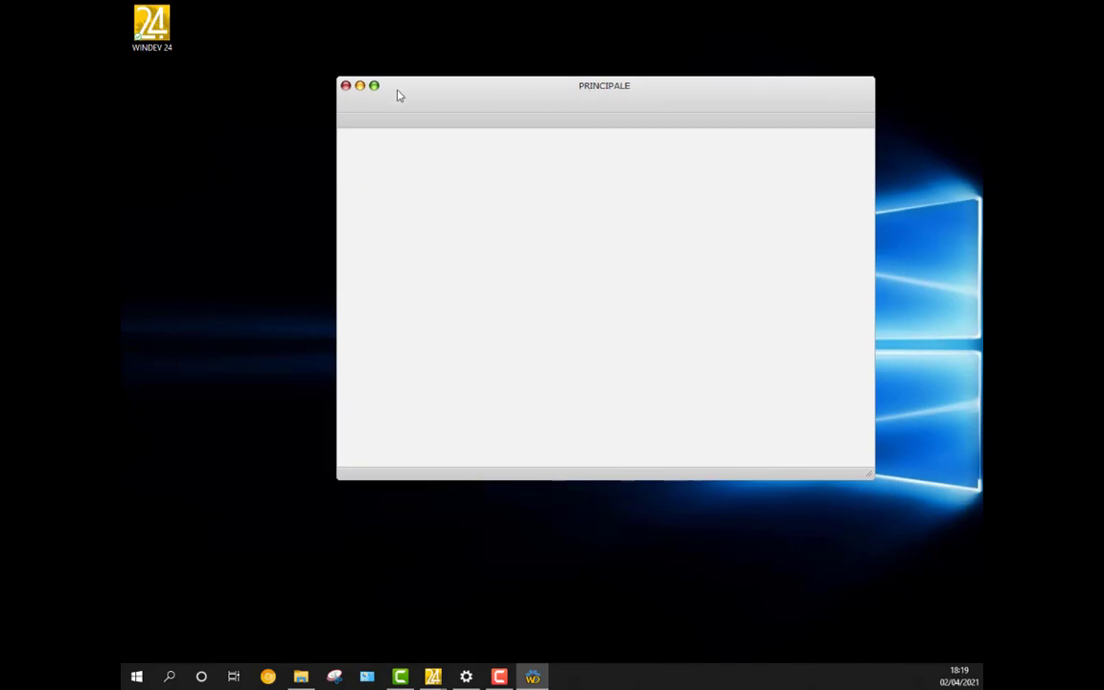
left_click(346, 87)
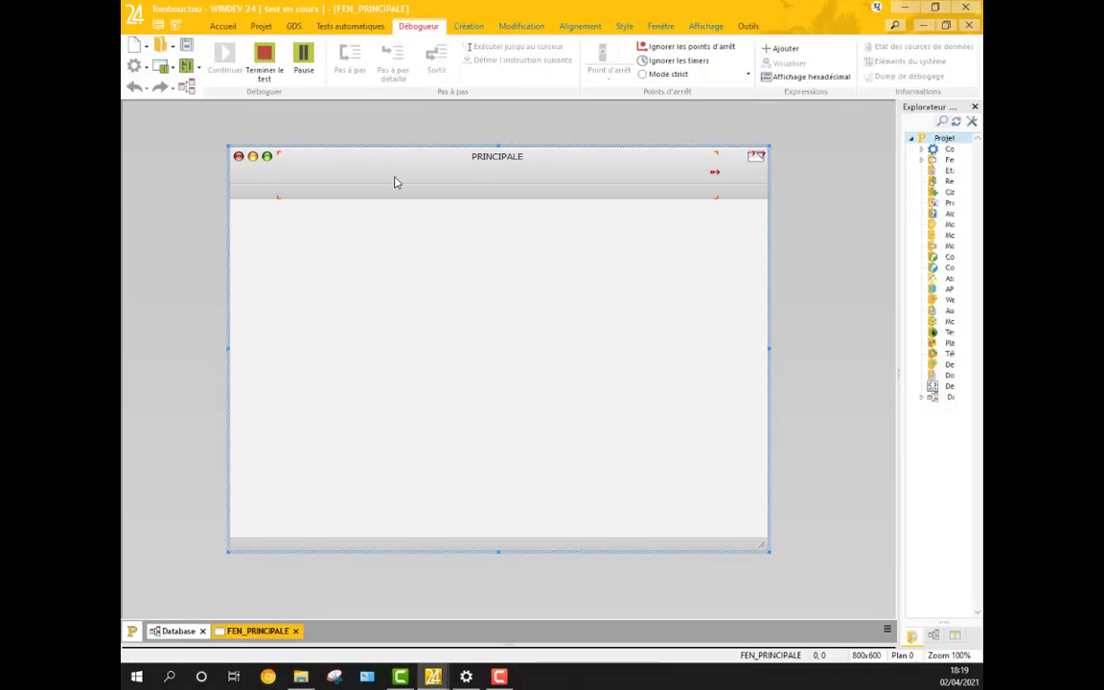
- Set the PRINCIPALE window's size to 1024x768 and its position to "Maximisée à l'ouverture" in its description
right_click(354, 255)
left_click(402, 263)
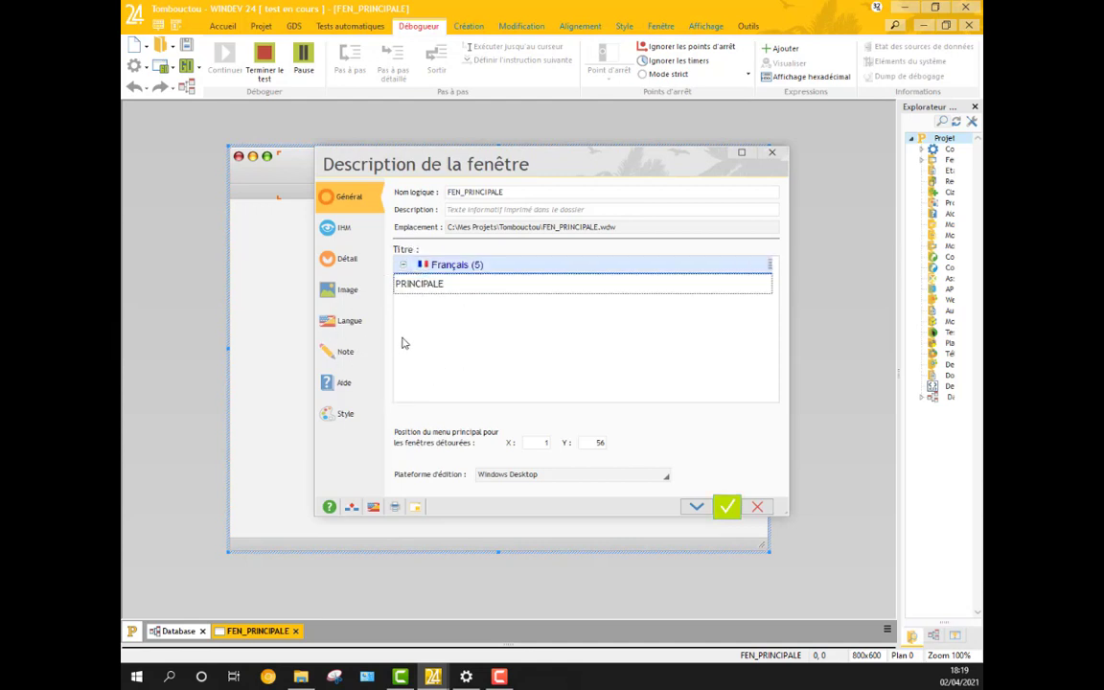
left_click(325, 216)
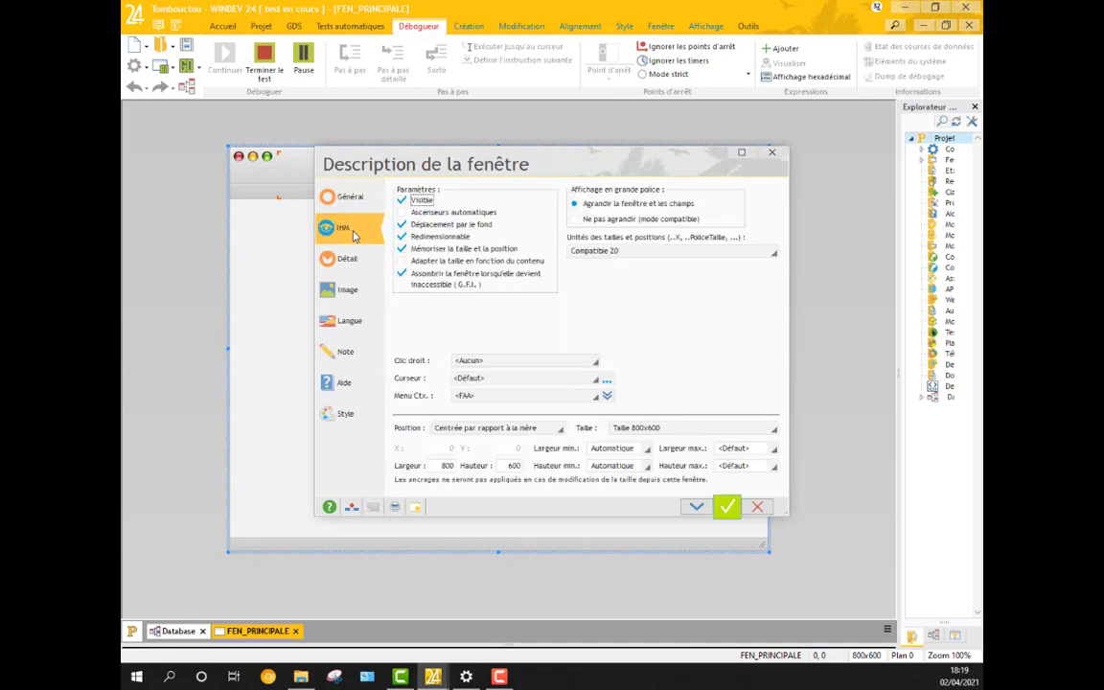
left_click(650, 431)
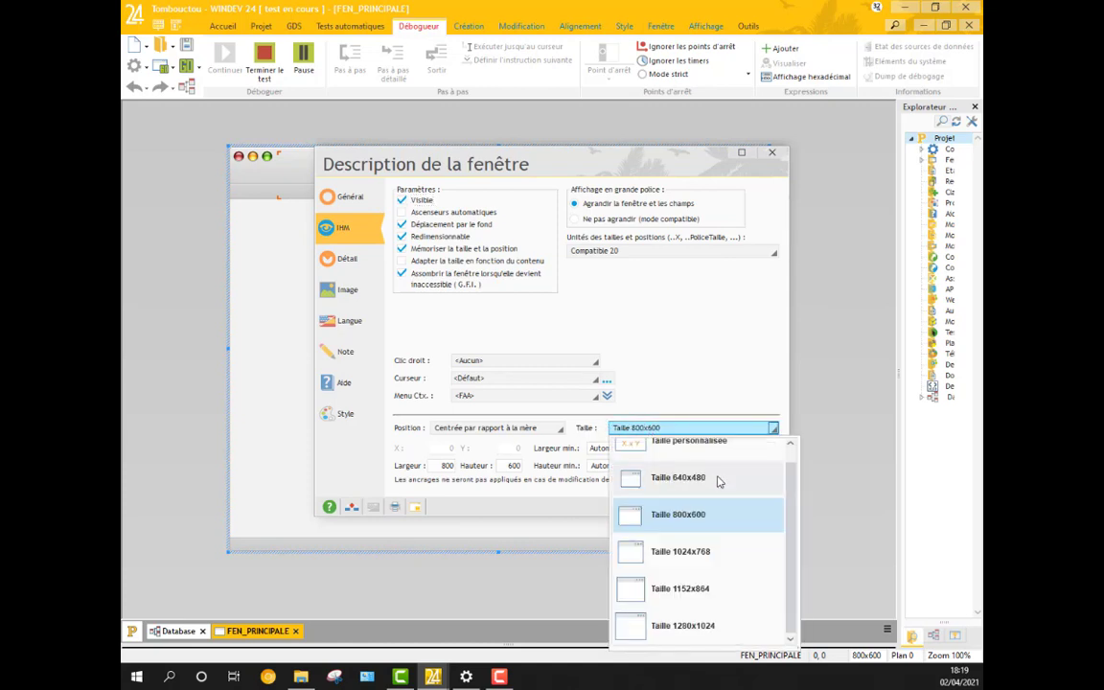
left_click(705, 554)
left_click(495, 430)
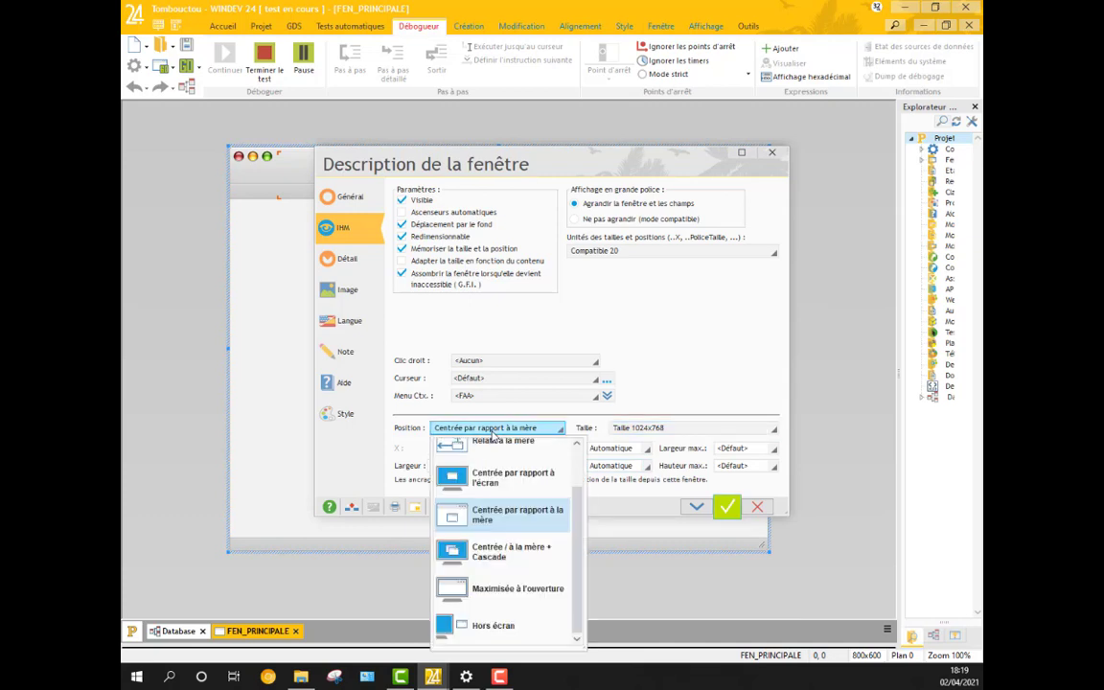
left_click(482, 601)
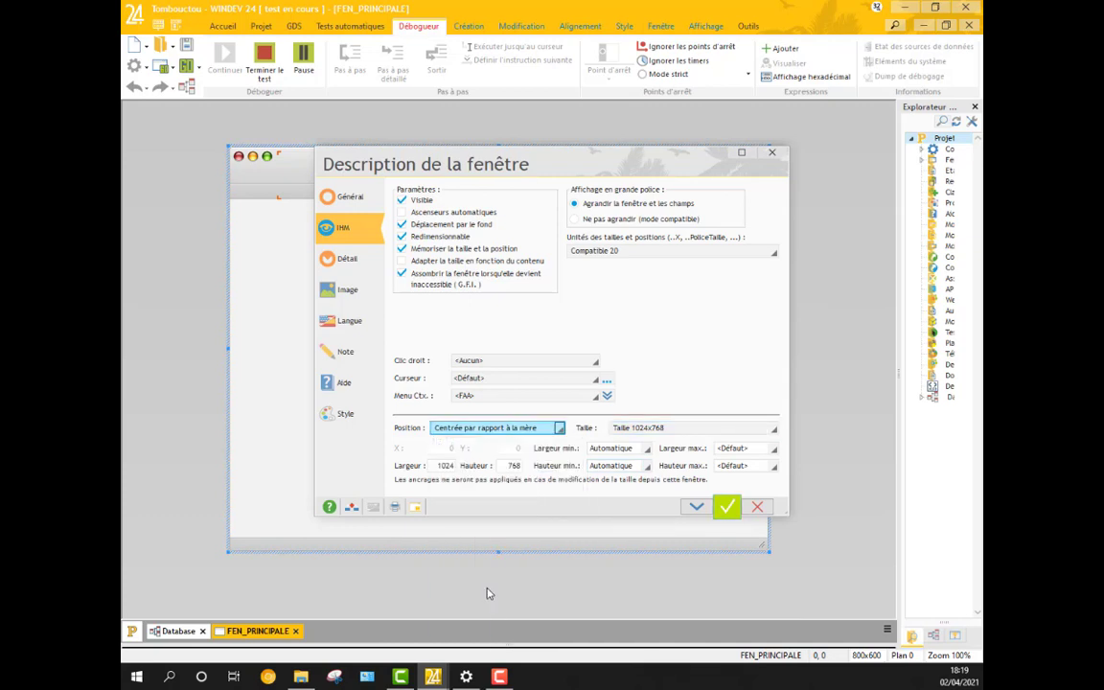
left_click(725, 507)
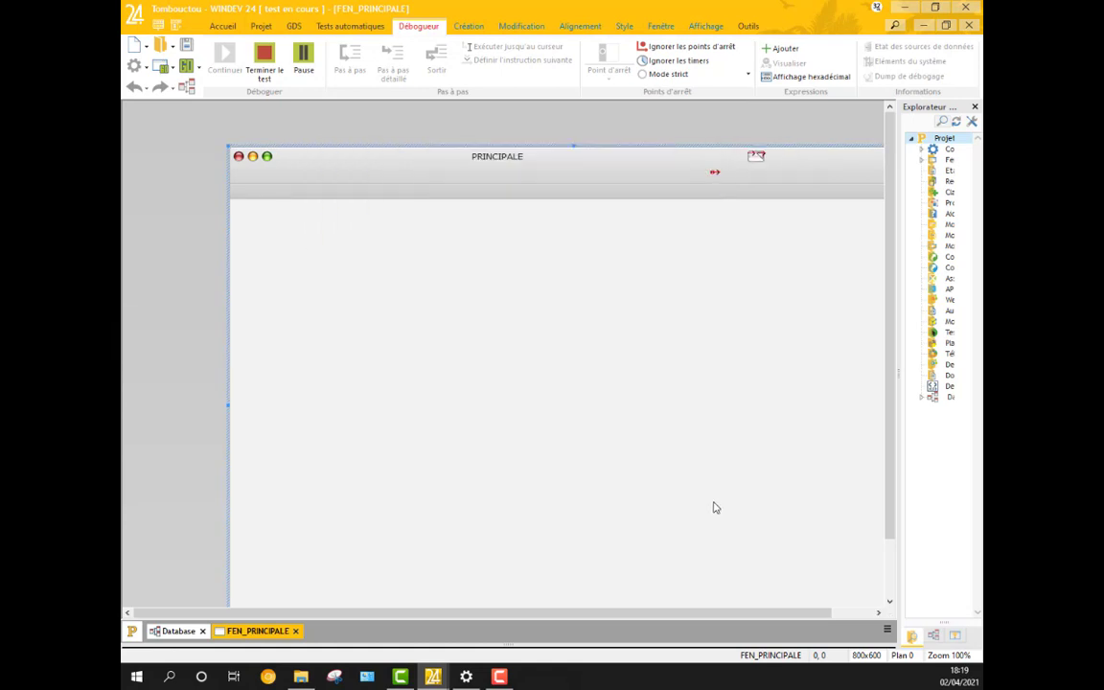
- Select the PRINCIPALE title field in the window's header
left_click(594, 182)
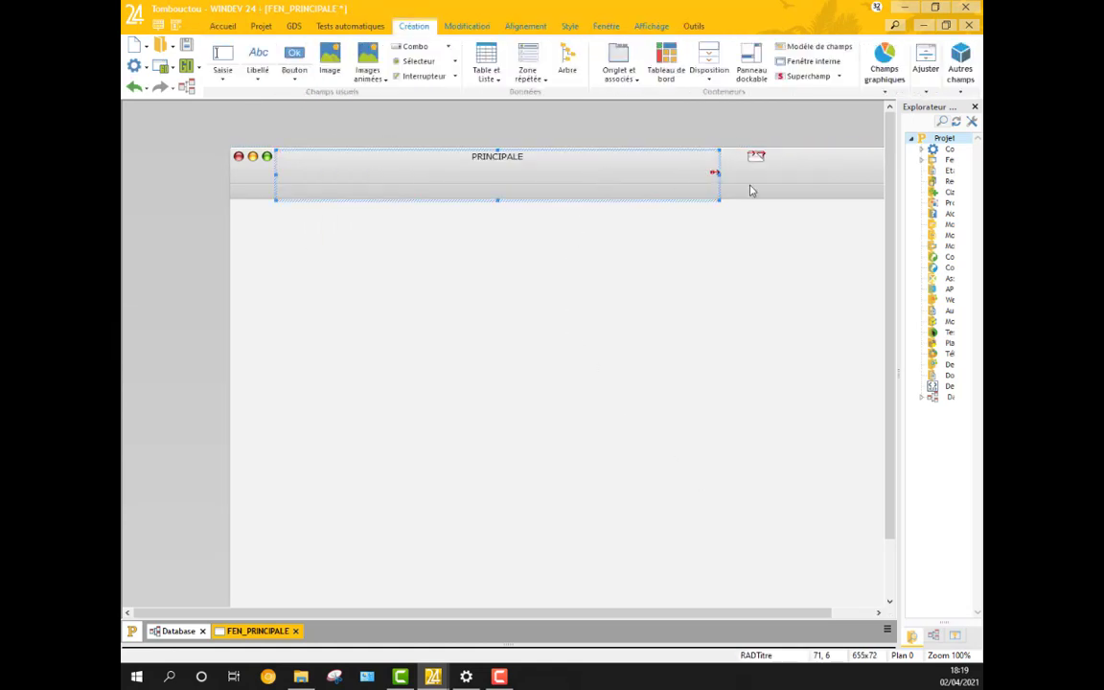